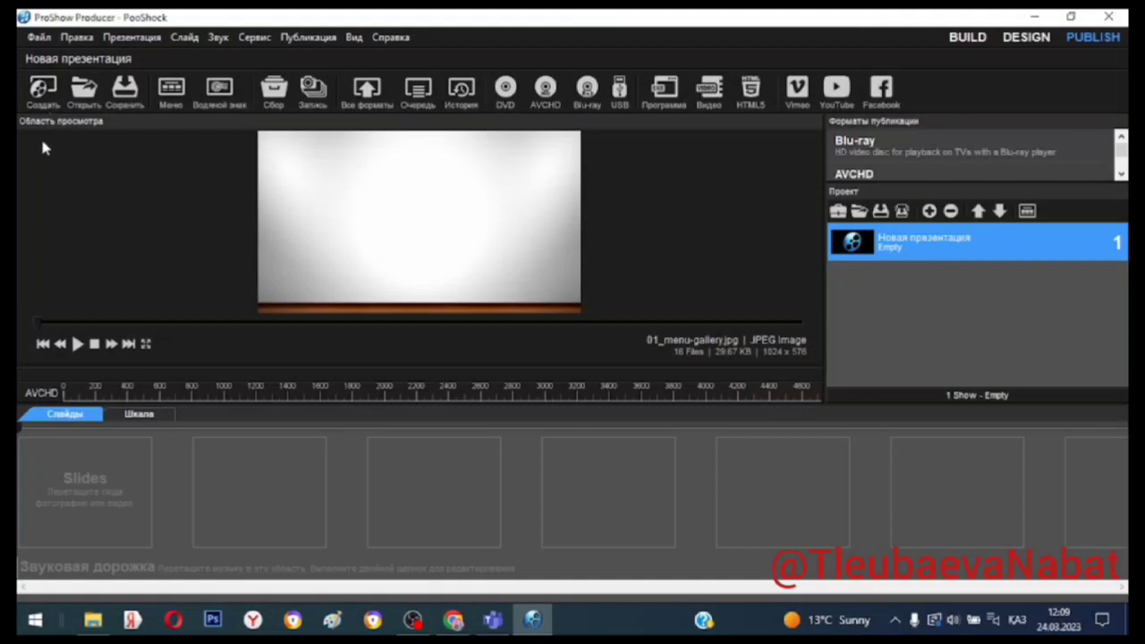
# Step: Create a new presentation with the Wizard, using the Horizon Line Light theme
pyautogui.click(42, 89)
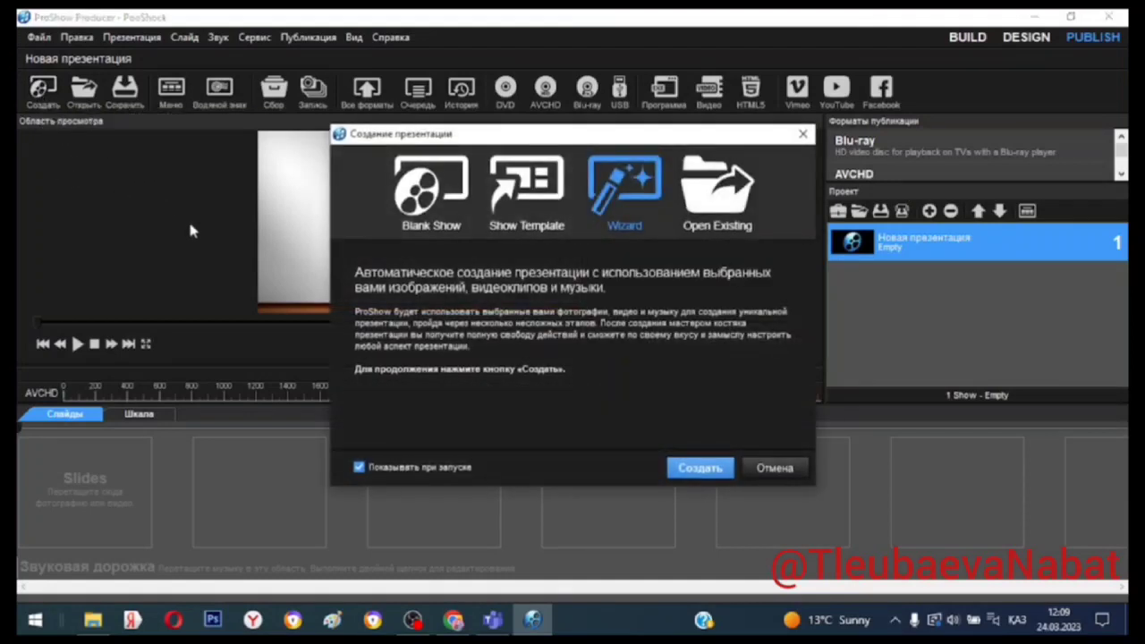
pyautogui.click(707, 476)
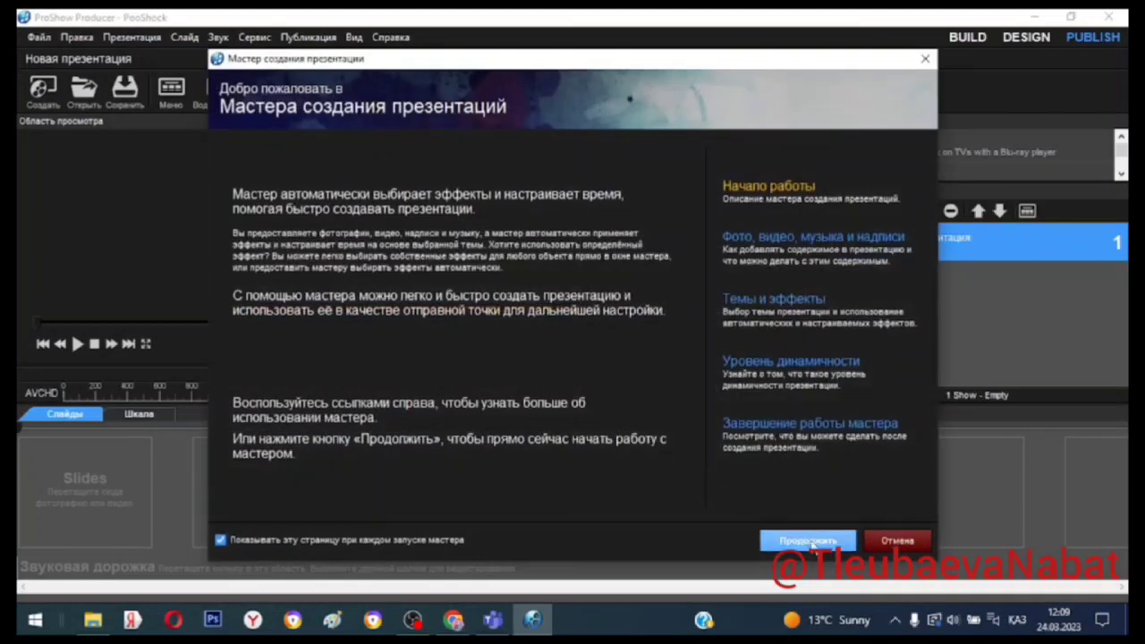
pyautogui.click(809, 541)
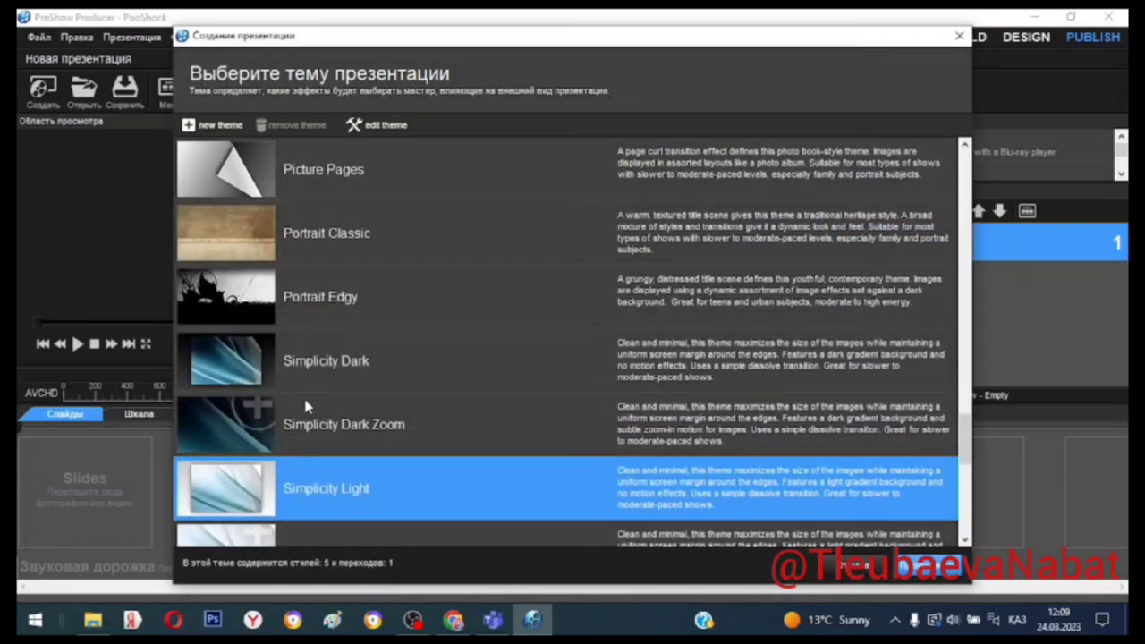
pyautogui.scroll(6, 304, 407)
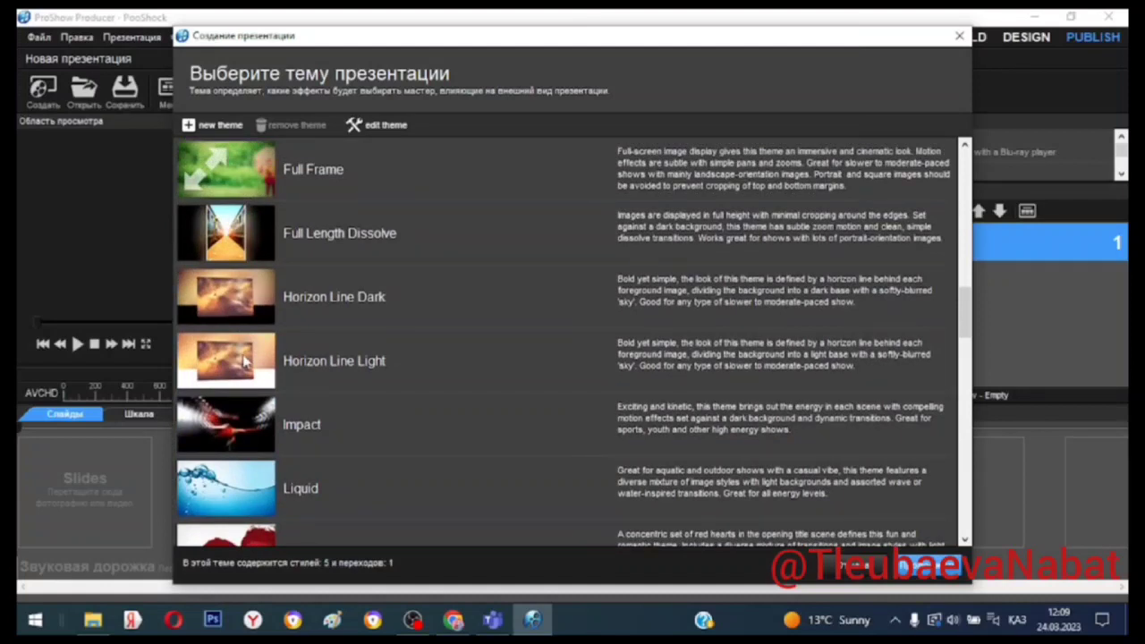
pyautogui.click(240, 368)
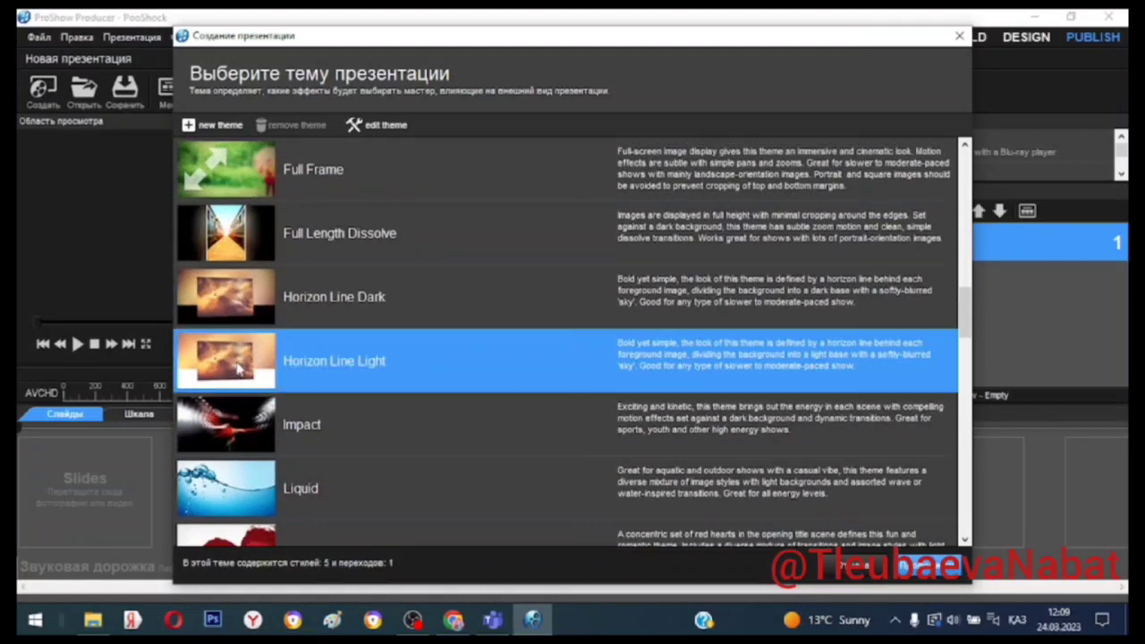
pyautogui.click(915, 569)
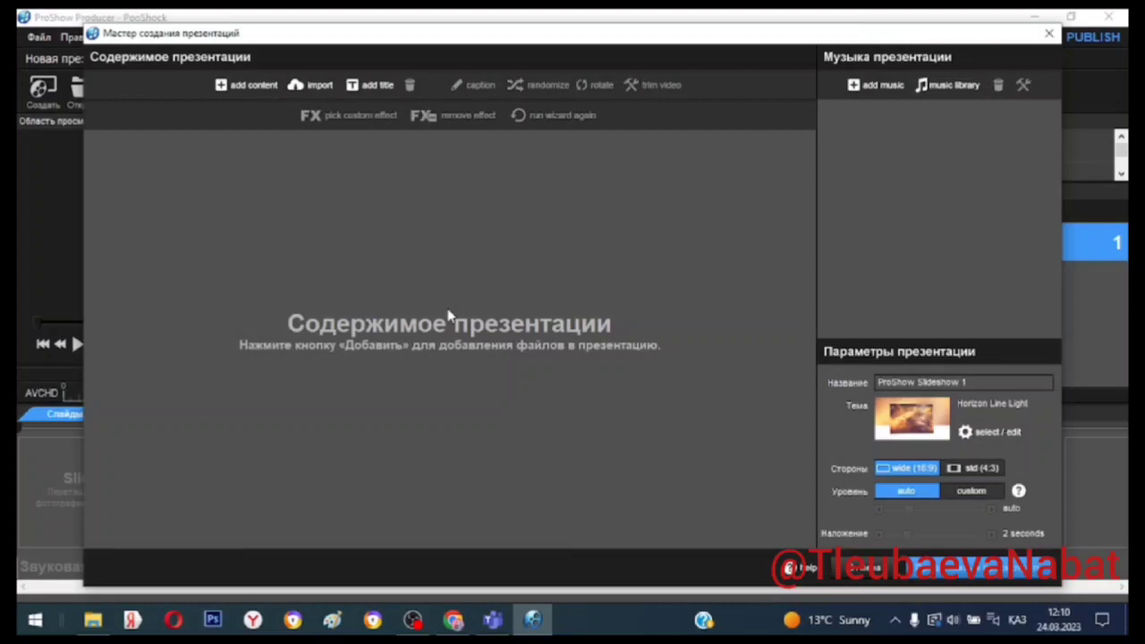
# Step: Start adding content to the show and browse to the photos in the desktop folder whose name ends in 55
pyautogui.click(221, 88)
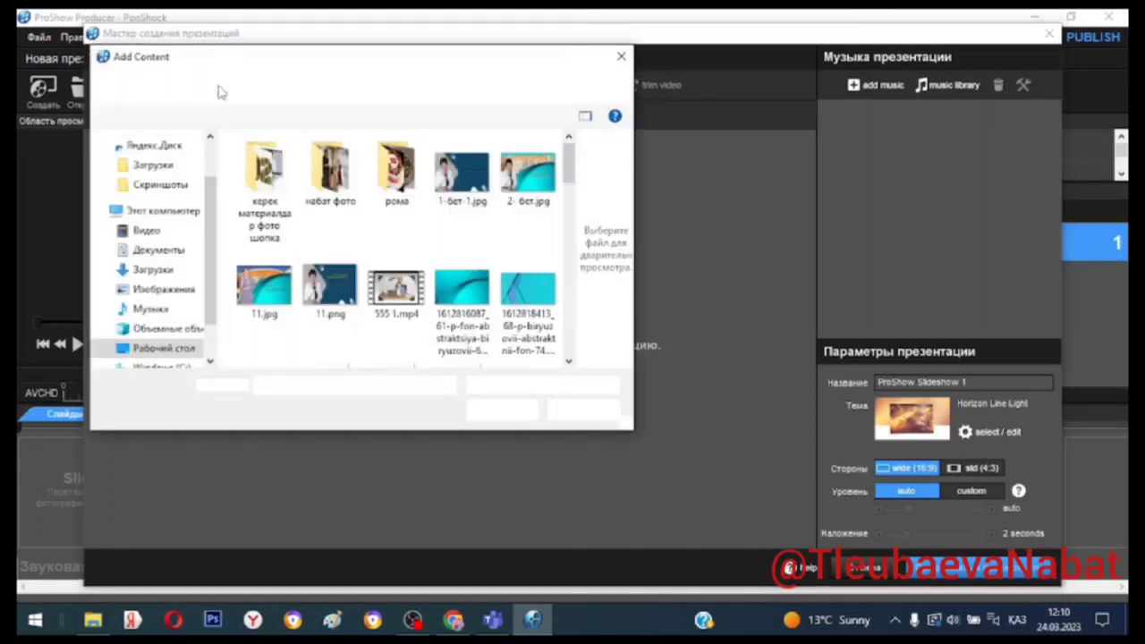
pyautogui.click(172, 349)
pyautogui.scroll(-1, 296, 300)
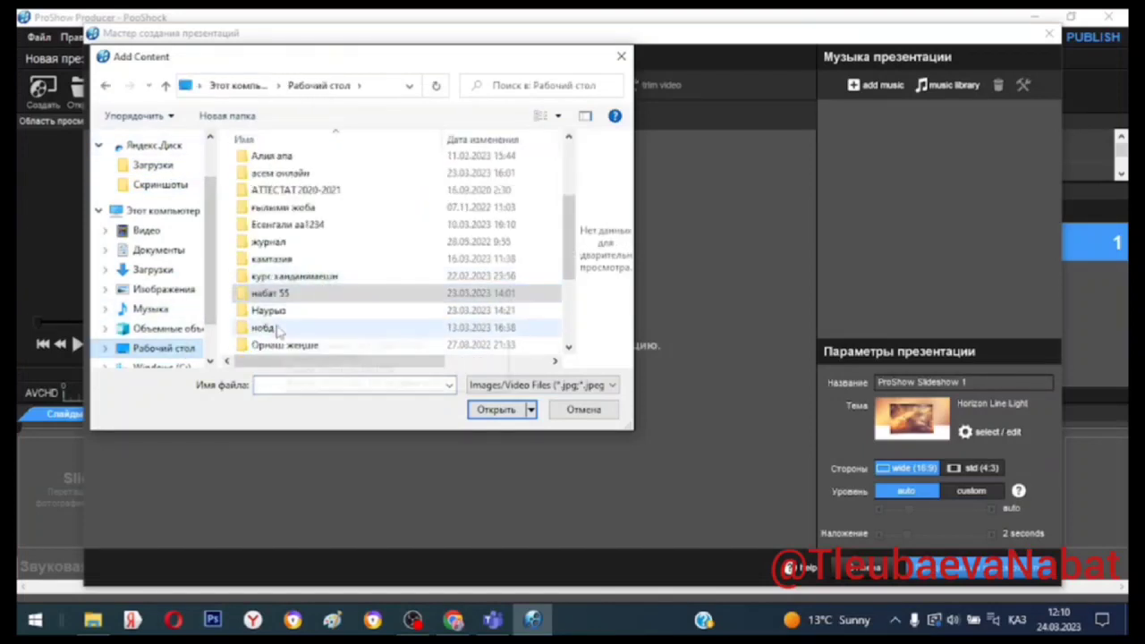
pyautogui.doubleClick(257, 296)
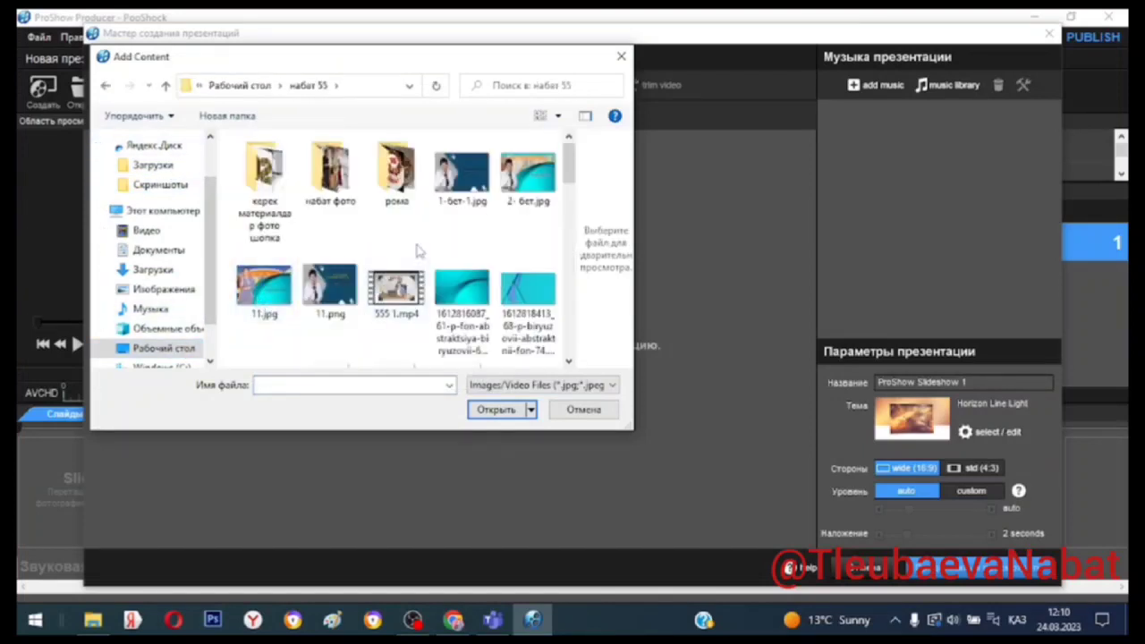
pyautogui.scroll(-1, 418, 253)
pyautogui.scroll(1, 417, 253)
pyautogui.scroll(-2, 371, 234)
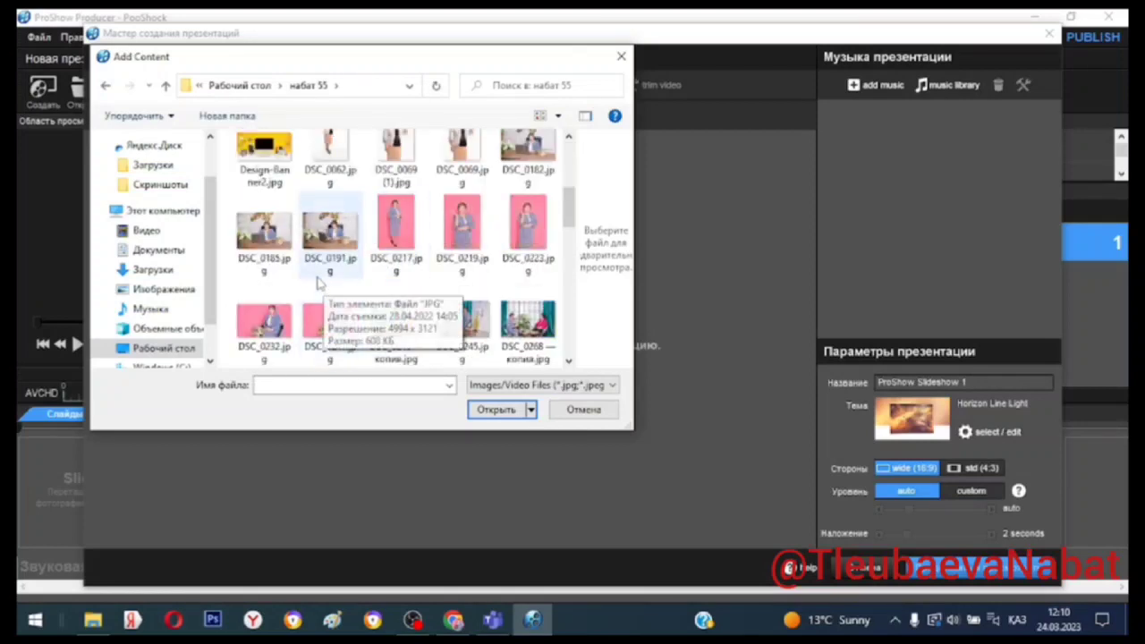
# Step: Select the photos DSC_0185, DSC_0191, DSC_0217, DSC_0219, DSC_0241, DSC_0245, DSC_0268 — копия, DSC_0062, DSC_0069 (1) and DSC_0182 together
pyautogui.click(268, 231)
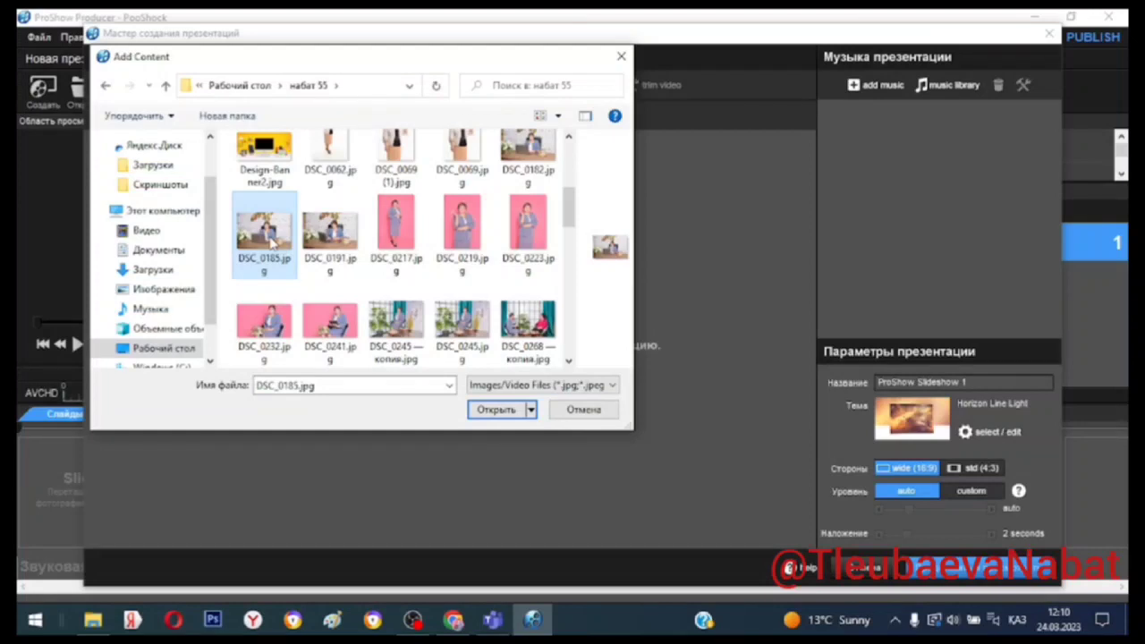
pyautogui.keyDown('ctrl'); pyautogui.click(324, 234); pyautogui.keyUp('ctrl')
pyautogui.keyDown('ctrl'); pyautogui.click(467, 228); pyautogui.keyUp('ctrl')
pyautogui.keyDown('ctrl'); pyautogui.click(407, 220); pyautogui.keyUp('ctrl')
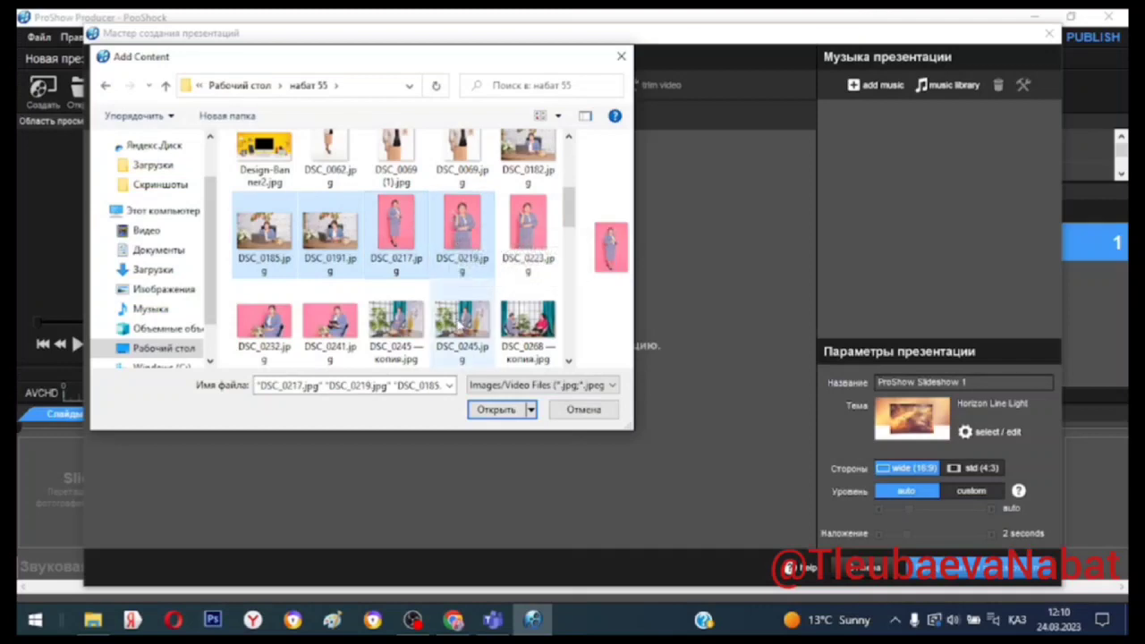
pyautogui.keyDown('ctrl'); pyautogui.click(462, 318); pyautogui.keyUp('ctrl')
pyautogui.keyDown('ctrl'); pyautogui.click(340, 320); pyautogui.keyUp('ctrl')
pyautogui.keyDown('ctrl'); pyautogui.click(541, 324); pyautogui.keyUp('ctrl')
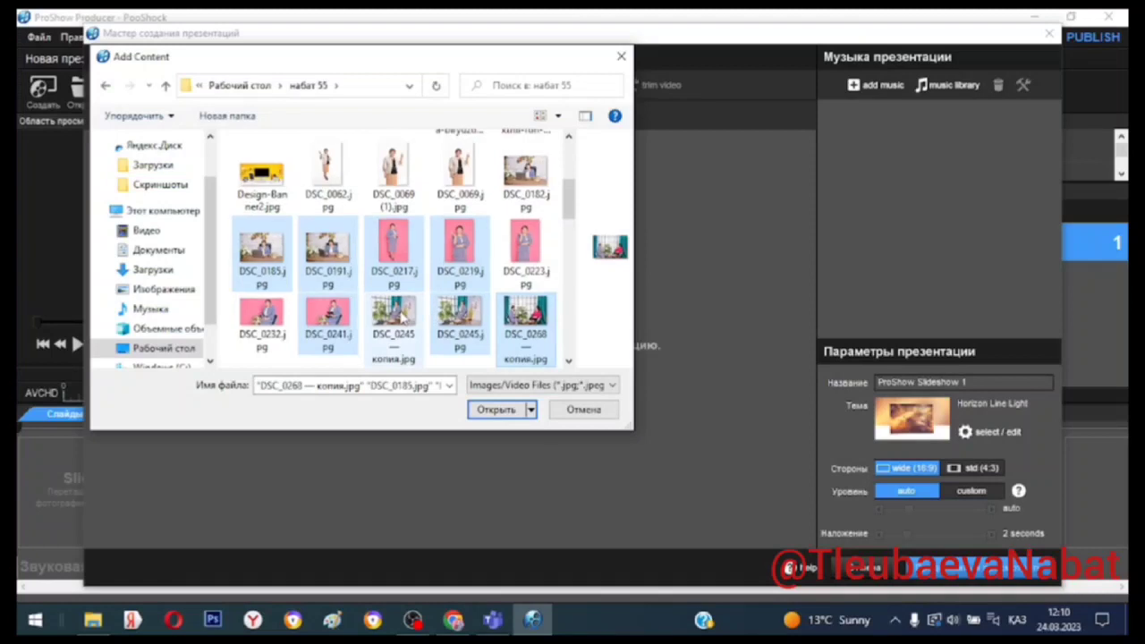
pyautogui.keyDown('ctrl'); pyautogui.click(331, 184); pyautogui.keyUp('ctrl')
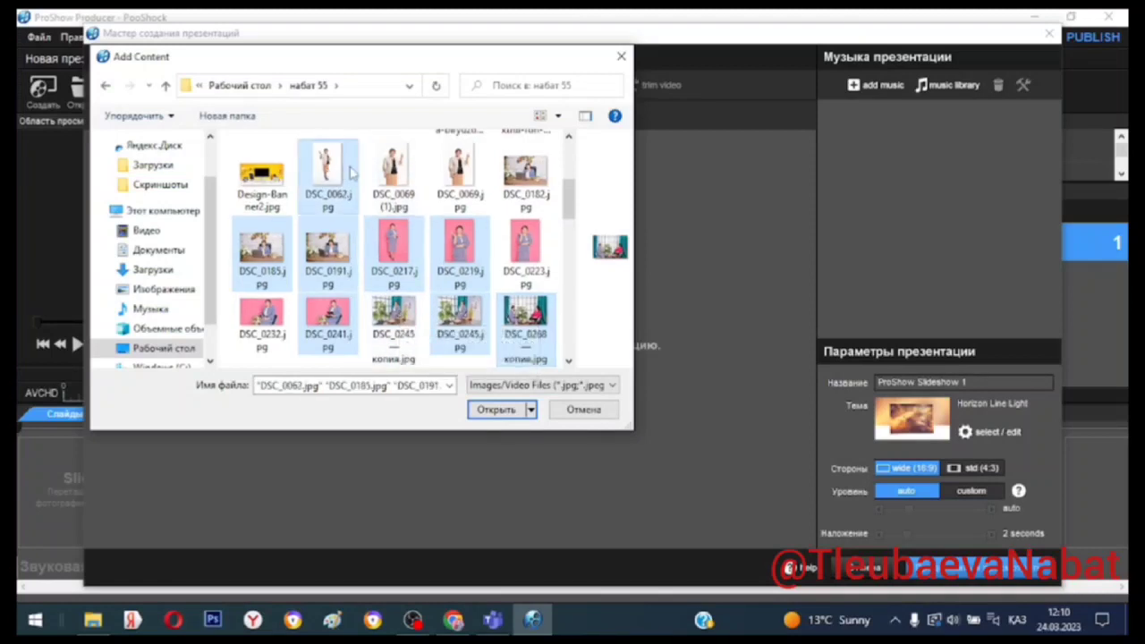
pyautogui.keyDown('ctrl'); pyautogui.click(388, 173); pyautogui.keyUp('ctrl')
pyautogui.keyDown('ctrl'); pyautogui.click(535, 183); pyautogui.keyUp('ctrl')
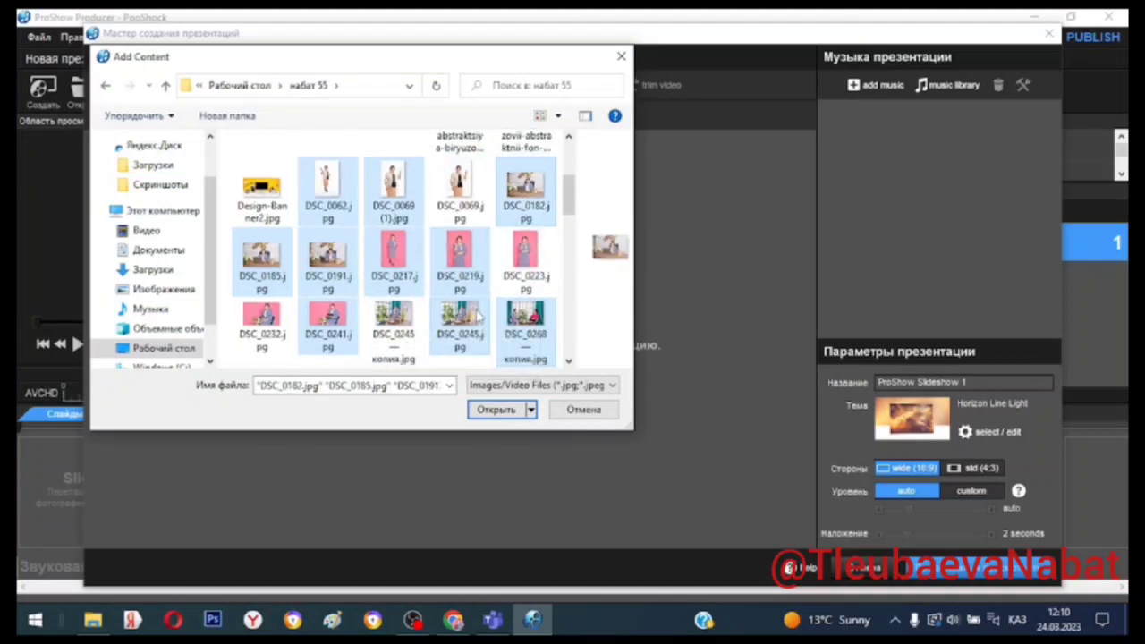
# Step: Extend the selection with DSC_0341, DSC_0346, DSC_0371, DSC_0385 and DSC_0386, and add all selected photos to the show
pyautogui.scroll(-1, 569, 214)
pyautogui.scroll(-2, 568, 215)
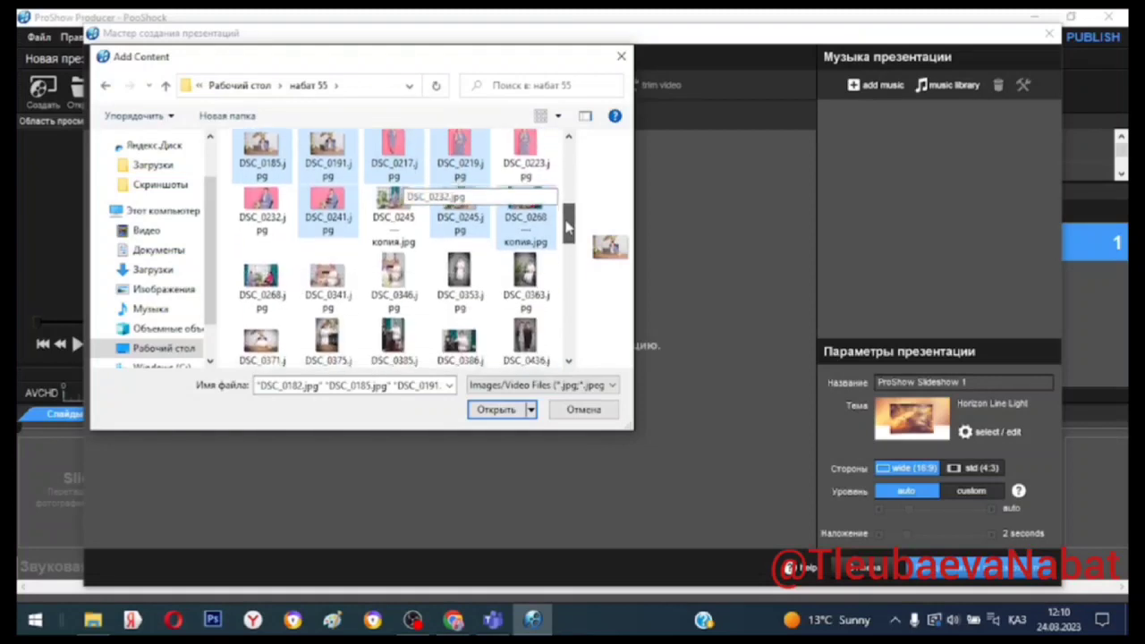
pyautogui.keyDown('ctrl'); pyautogui.click(458, 329); pyautogui.keyUp('ctrl')
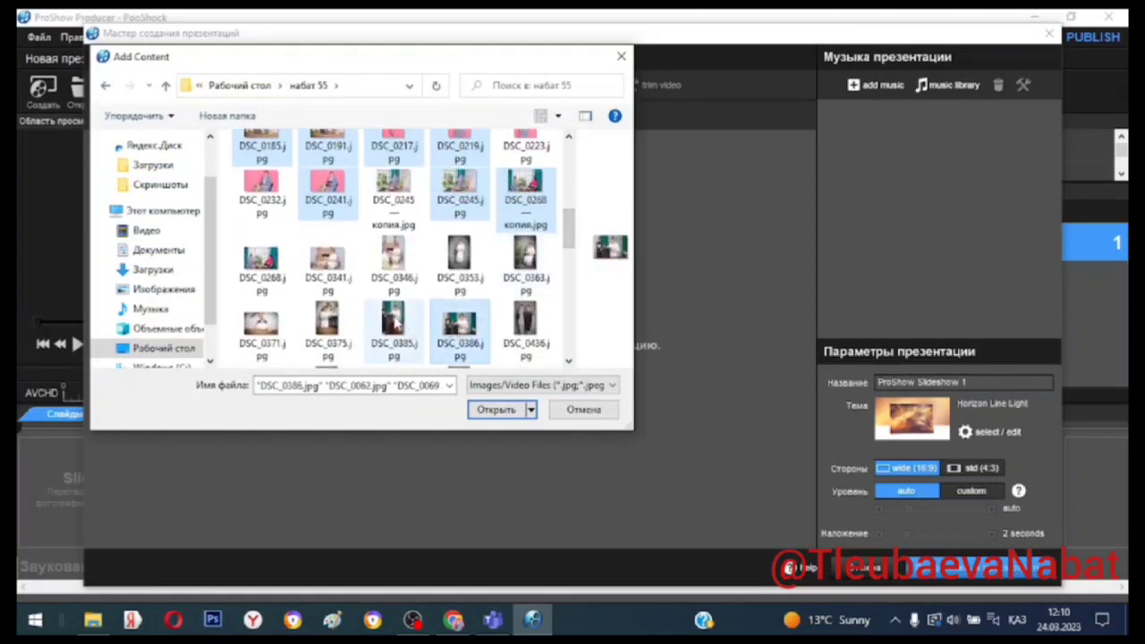
pyautogui.keyDown('ctrl'); pyautogui.click(394, 324); pyautogui.keyUp('ctrl')
pyautogui.keyDown('ctrl'); pyautogui.click(394, 260); pyautogui.keyUp('ctrl')
pyautogui.keyDown('ctrl'); pyautogui.click(328, 262); pyautogui.keyUp('ctrl')
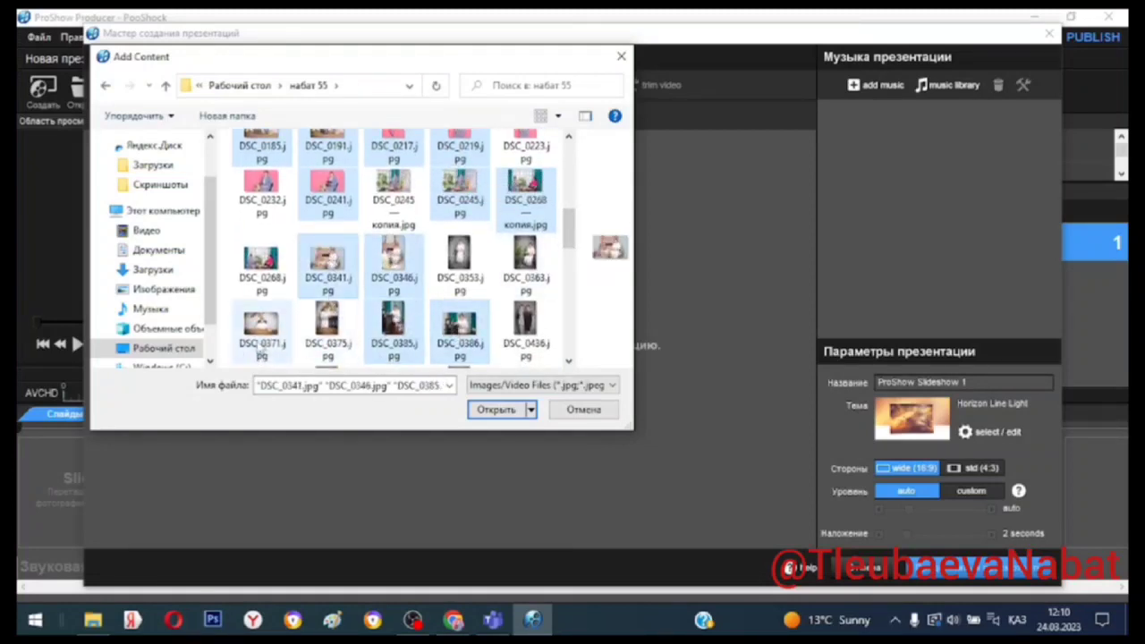
pyautogui.keyDown('ctrl'); pyautogui.click(256, 338); pyautogui.keyUp('ctrl')
pyautogui.click(488, 412)
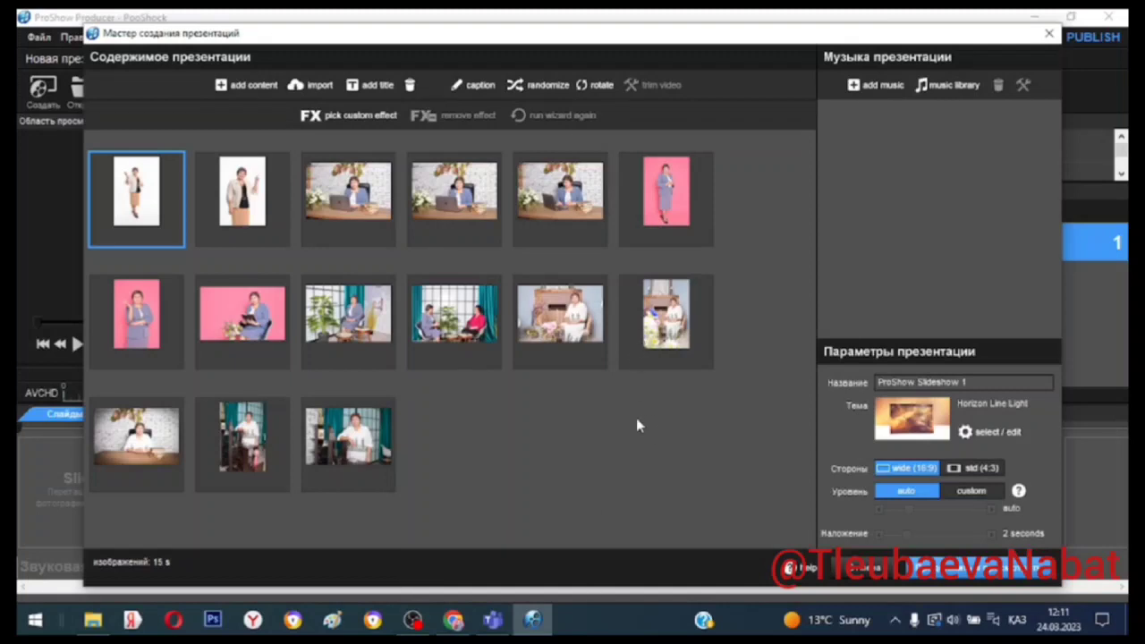
# Step: Add 1122.mp3 from the downloads folder as the show's music and build the presentation preview
pyautogui.click(855, 87)
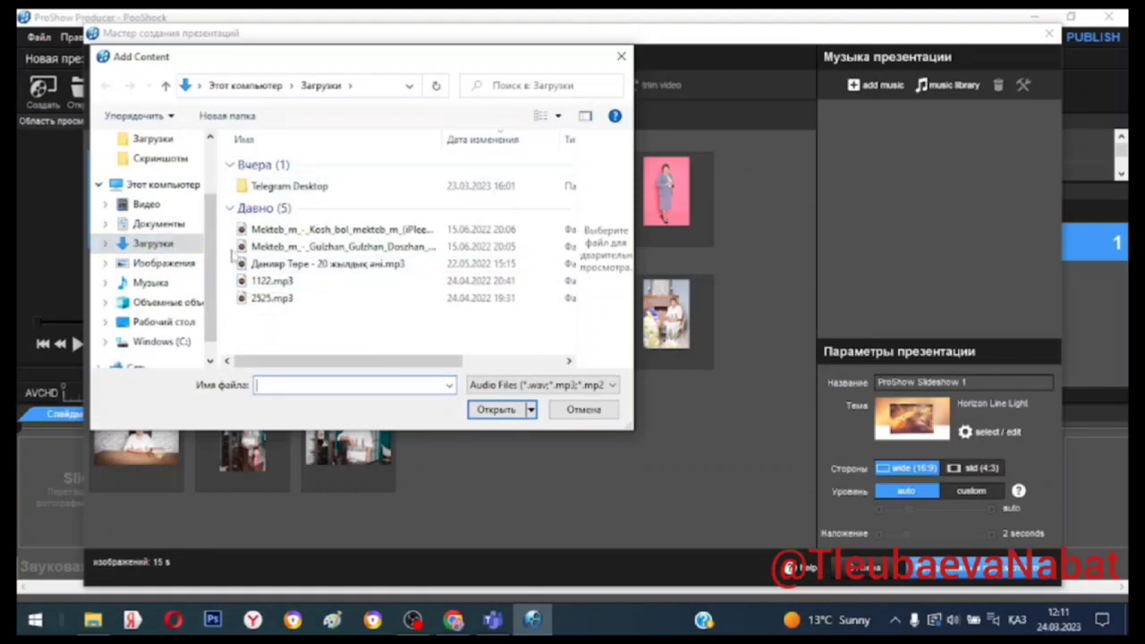
pyautogui.click(242, 283)
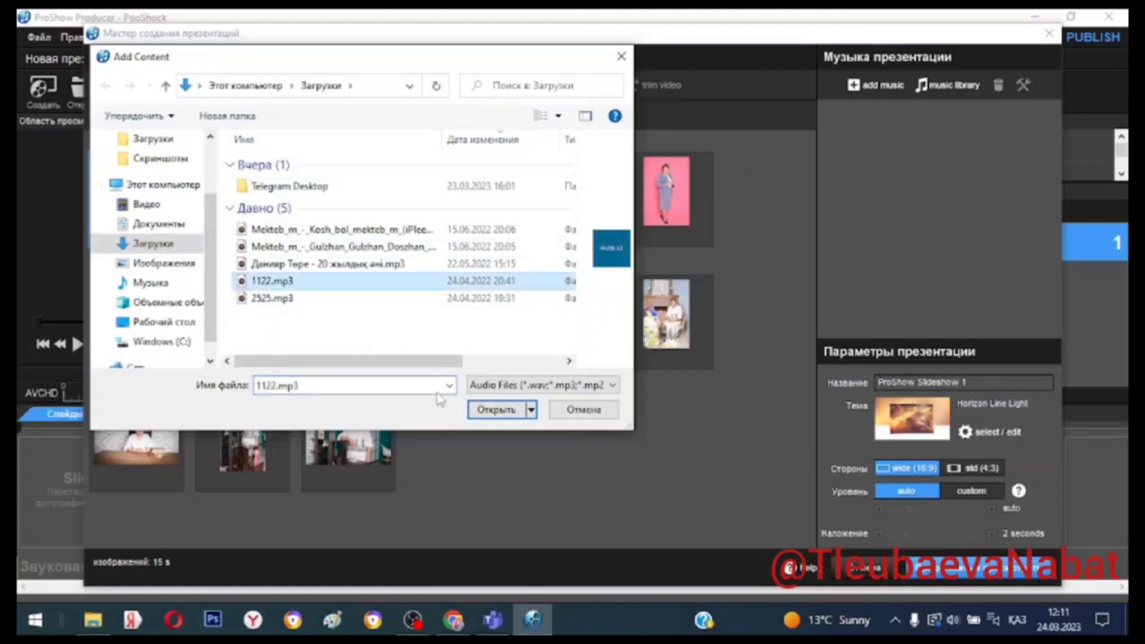
pyautogui.click(503, 410)
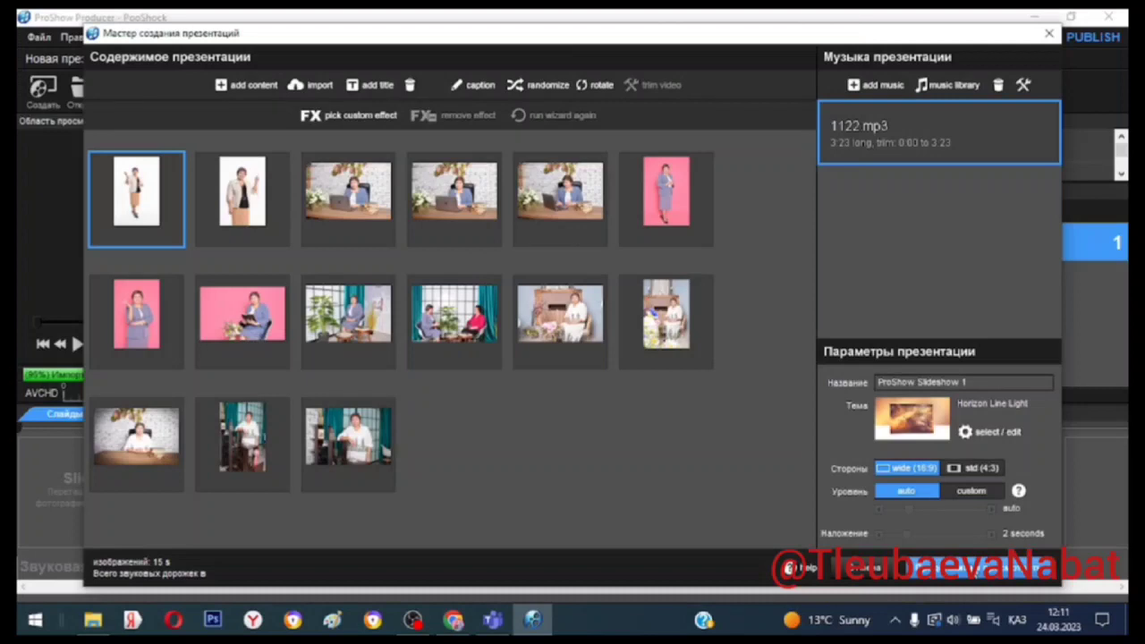
pyautogui.click(976, 569)
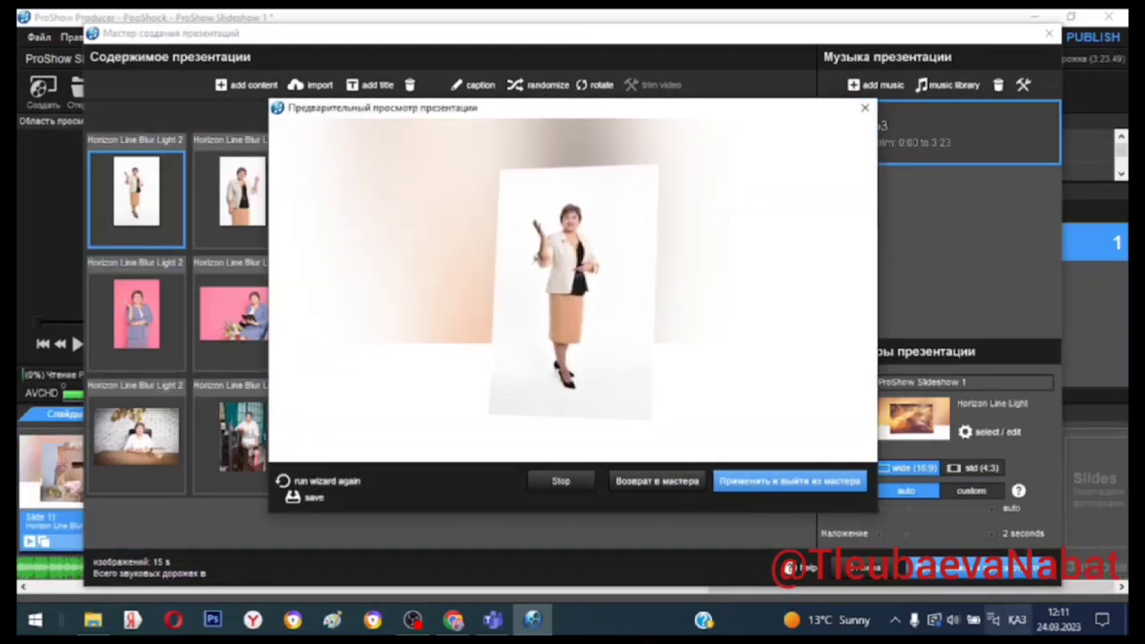
# Step: Lower the system speaker volume to 41, and apply the generated presentation to leave the wizard
pyautogui.click(955, 622)
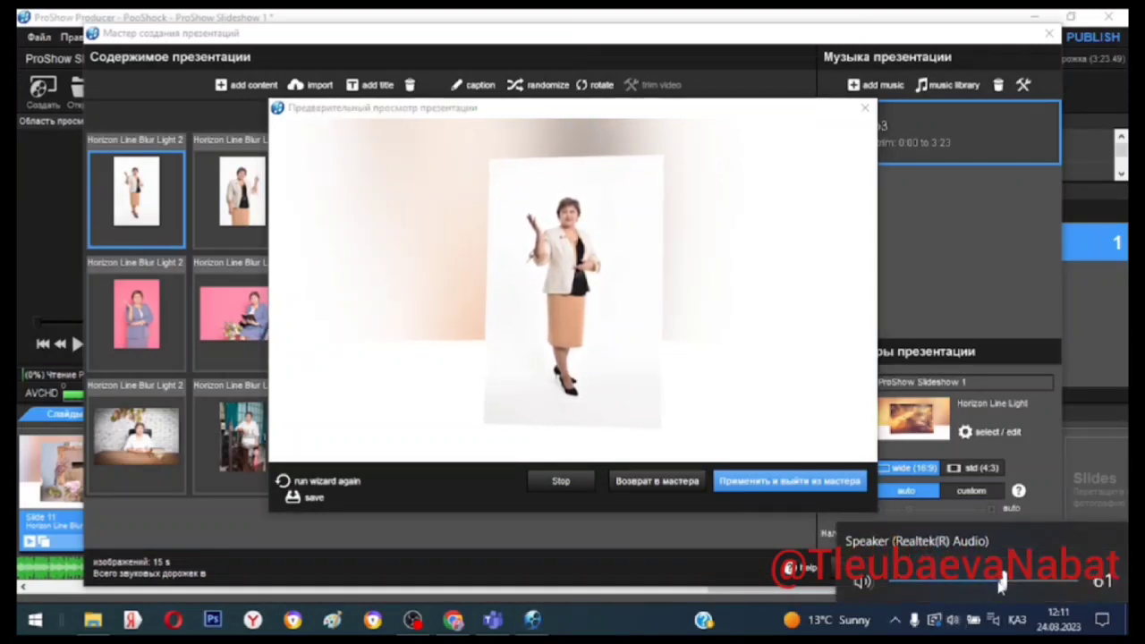
pyautogui.click(971, 583)
pyautogui.moveTo(970, 586); pyautogui.dragTo(966, 583)
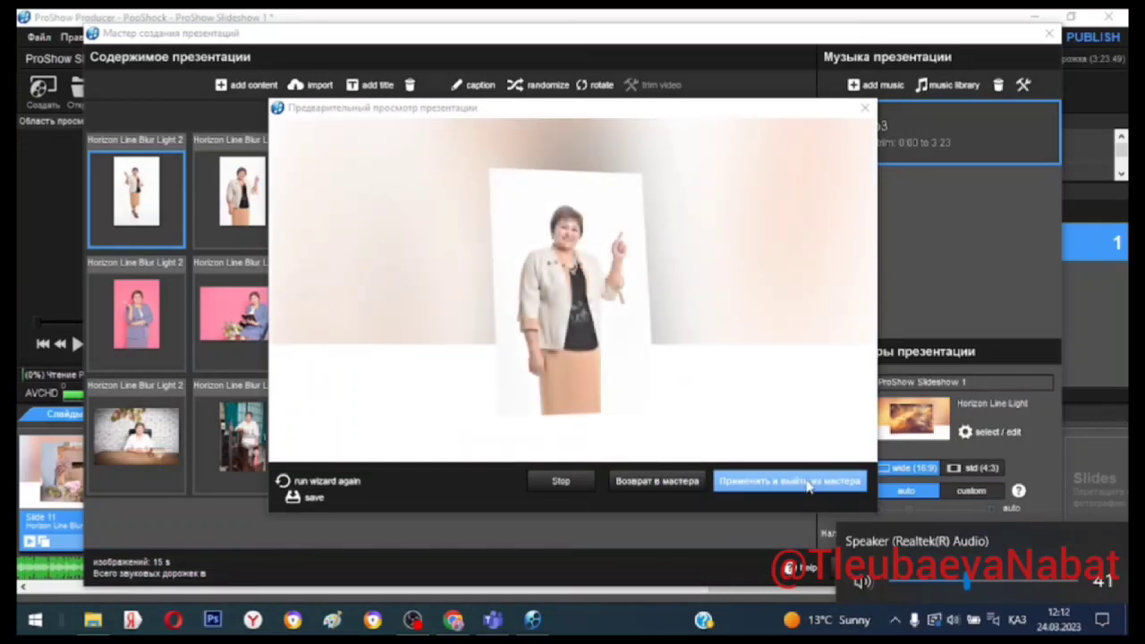
pyautogui.click(816, 484)
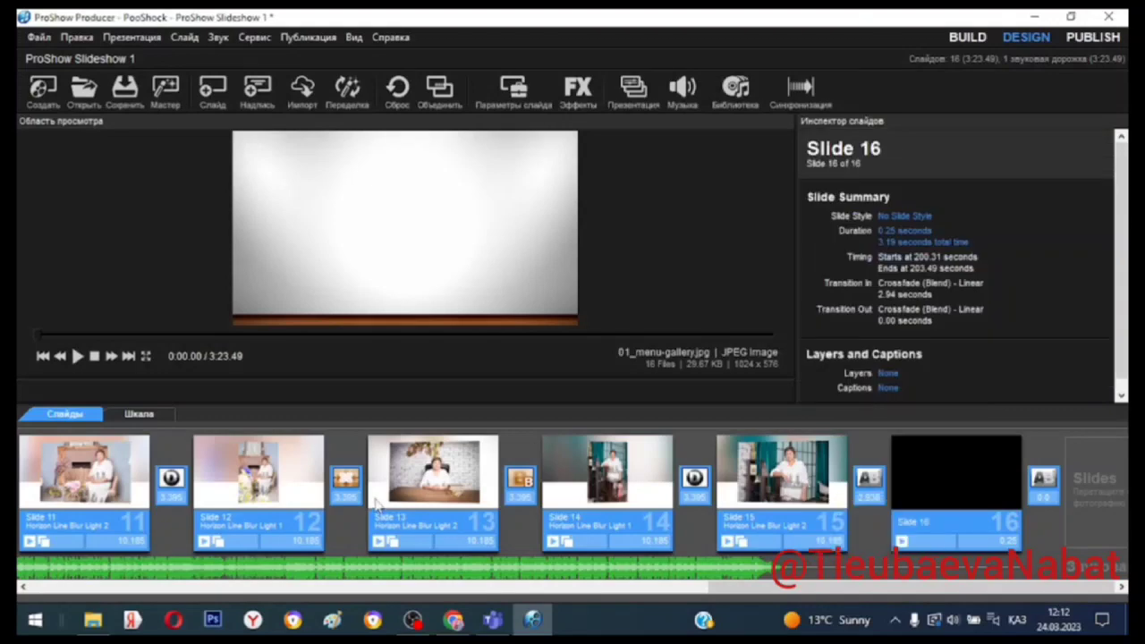
# Step: Delete the empty black slide 16 at the end of the slideshow
pyautogui.moveTo(716, 588); pyautogui.dragTo(787, 604)
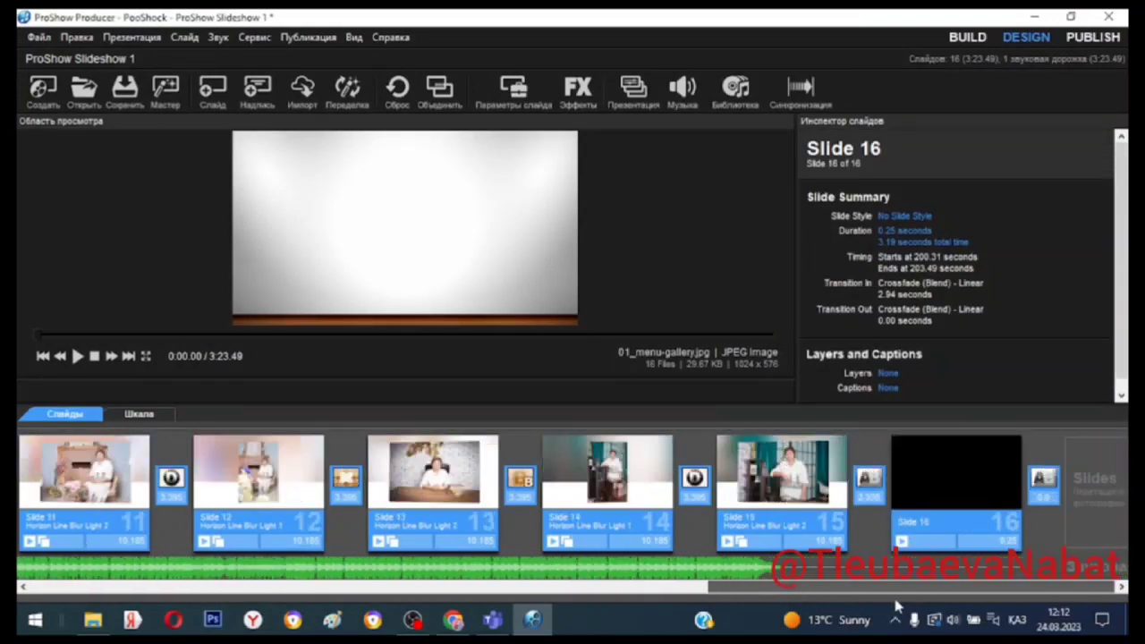
pyautogui.click(935, 472)
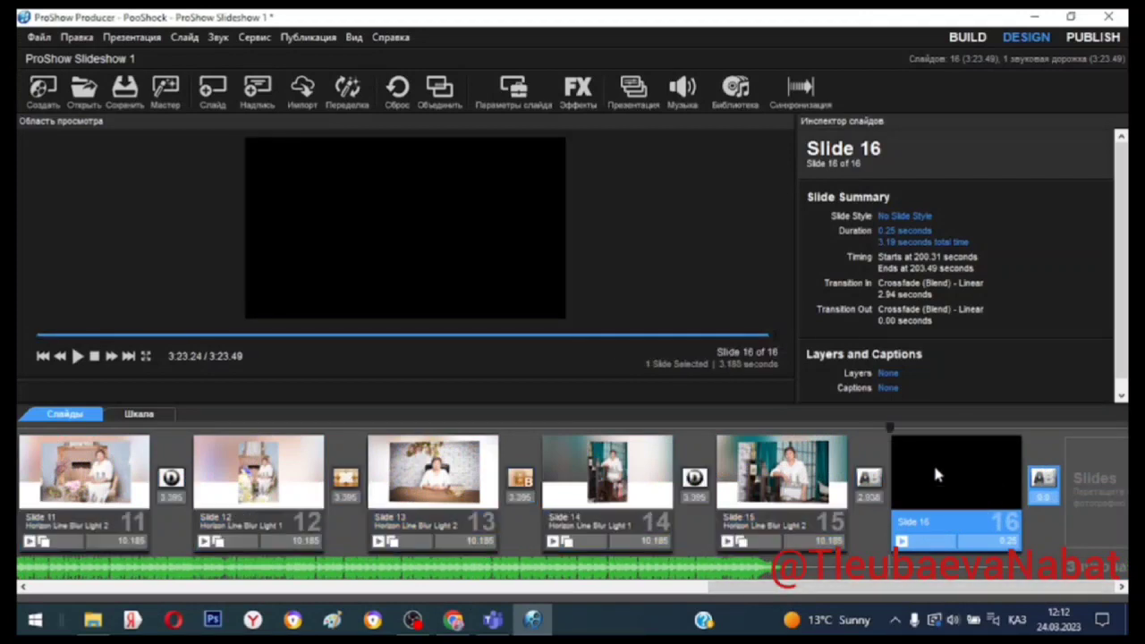
pyautogui.press('Delete')
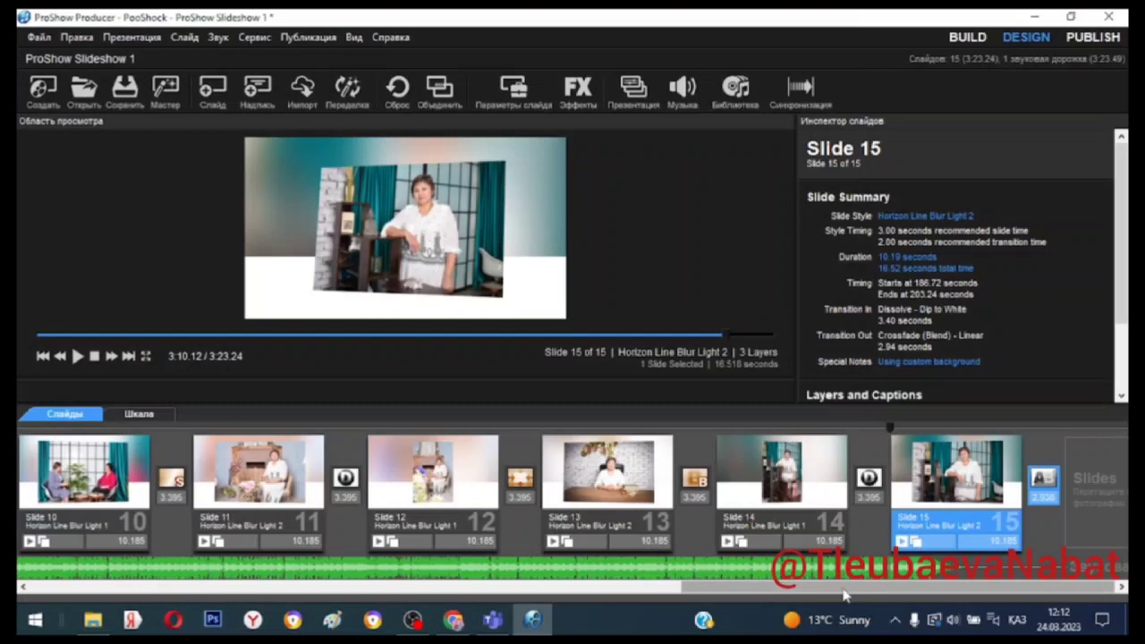
# Step: Set the display time of slide 1 to 6 seconds
pyautogui.moveTo(846, 590); pyautogui.dragTo(105, 581)
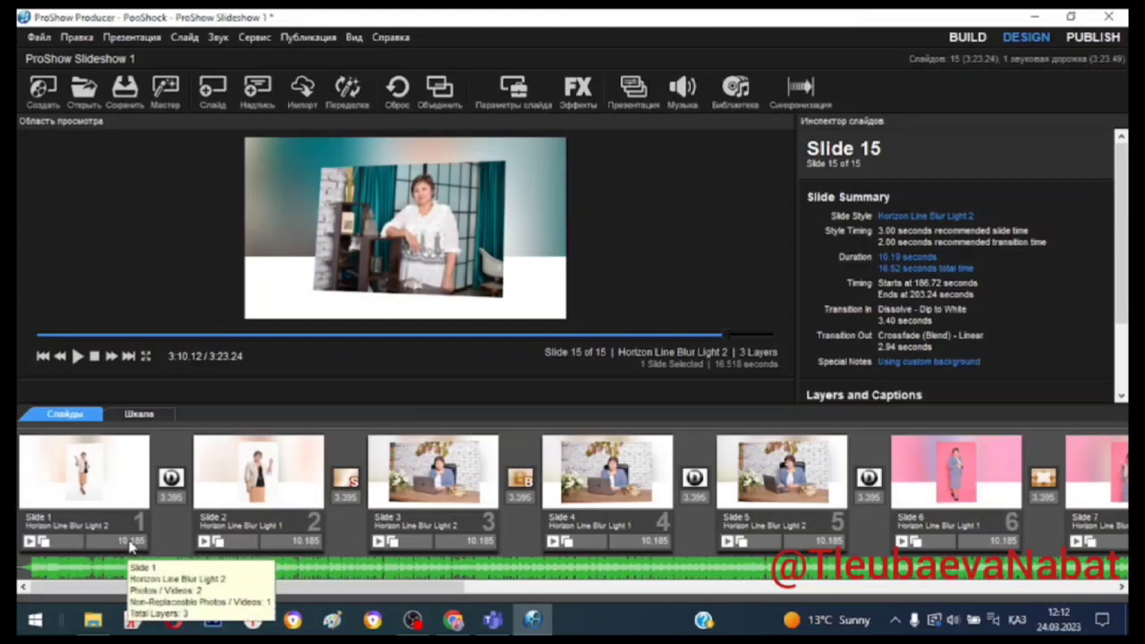
pyautogui.rightClick(131, 546)
pyautogui.click(121, 541)
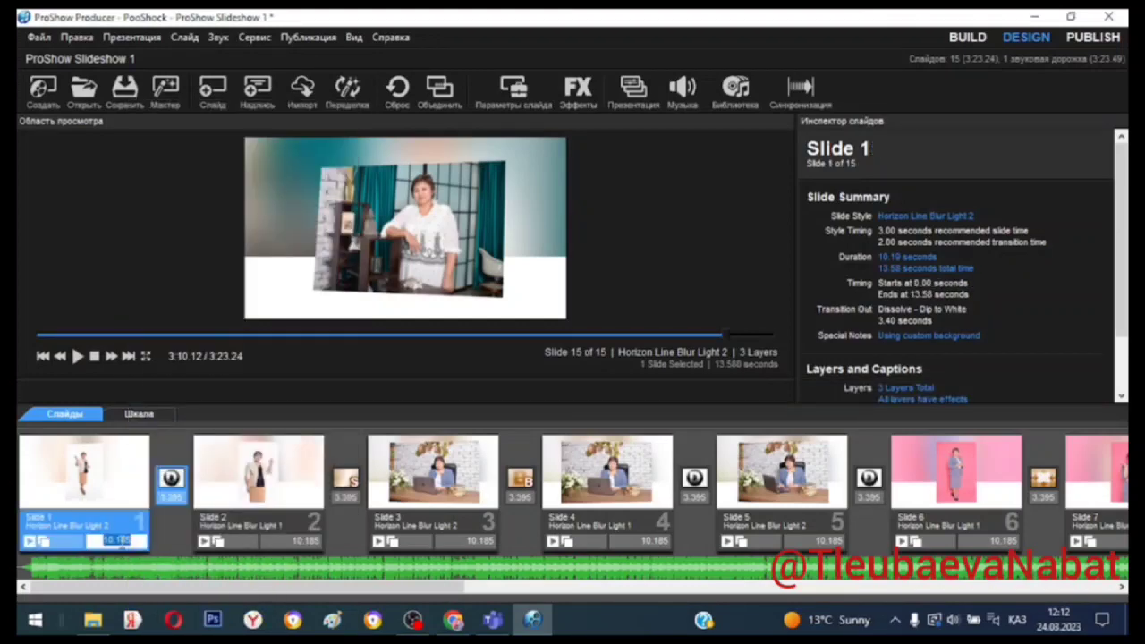
pyautogui.write('6')
pyautogui.rightClick(125, 545)
pyautogui.click(119, 539)
pyautogui.rightClick(121, 542)
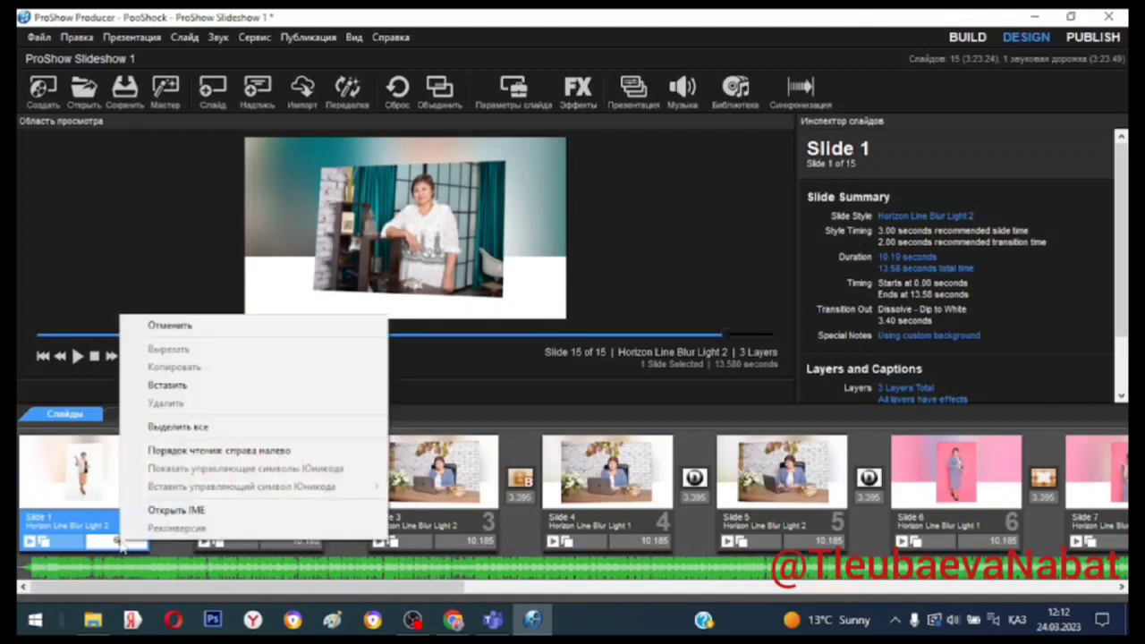
pyautogui.click(178, 430)
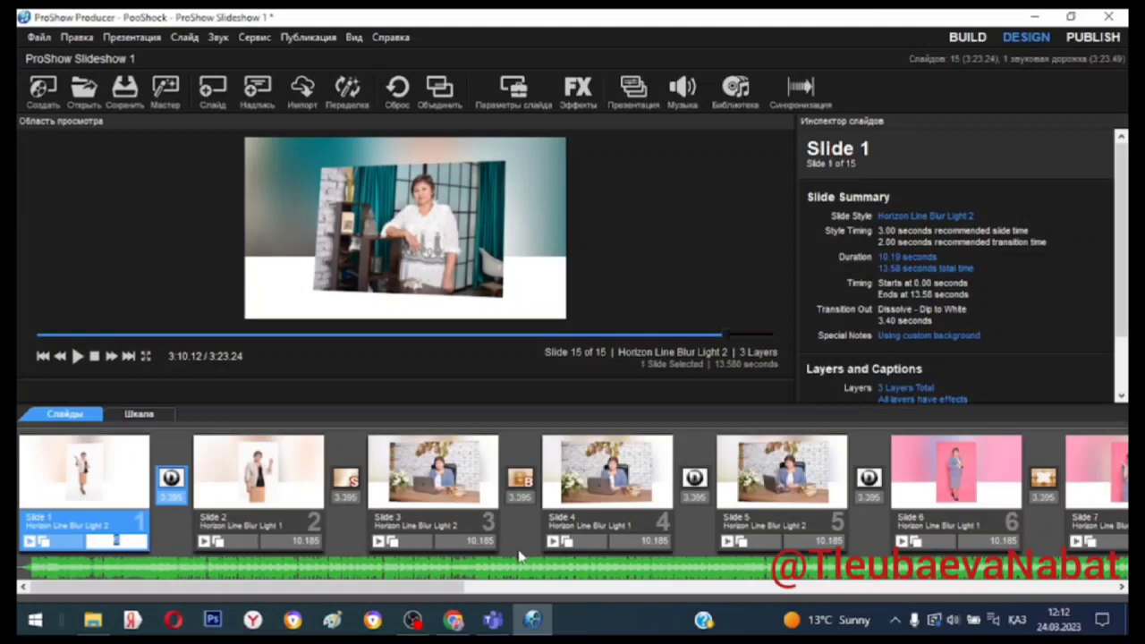
# Step: Set the transition between slides 1 and 2 to Folding Turn 3D - Down
pyautogui.click(170, 478)
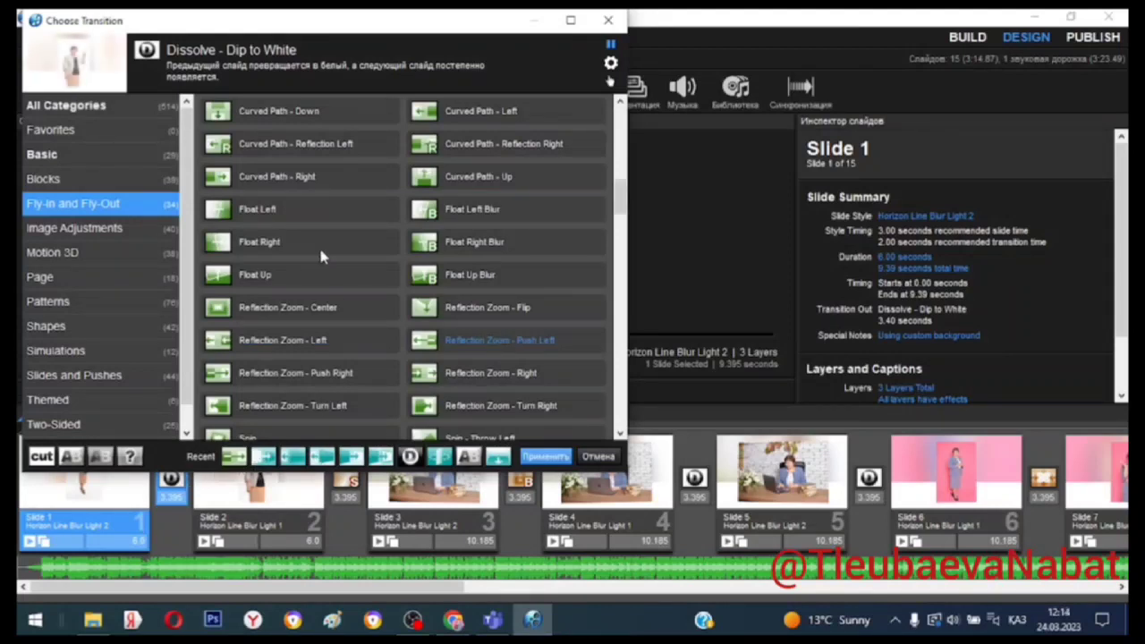
pyautogui.scroll(-2, 319, 246)
pyautogui.scroll(-2, 322, 256)
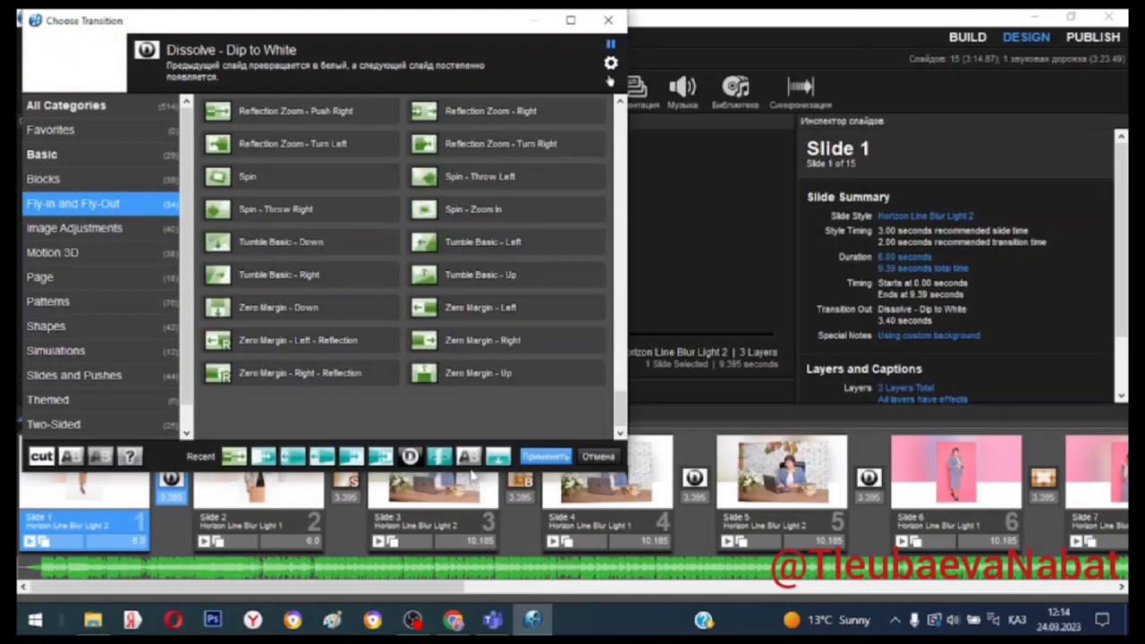
pyautogui.doubleClick(498, 458)
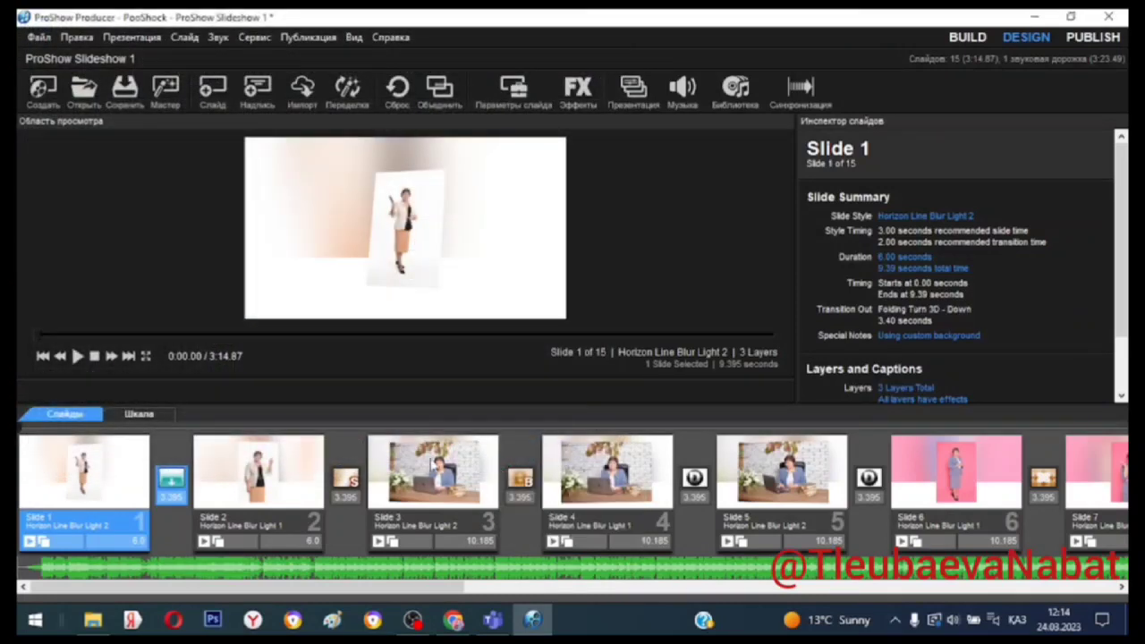
# Step: Look through the transition categories and change the transition between slides 1 and 2 to Perspective Push 3D - Right
pyautogui.click(172, 484)
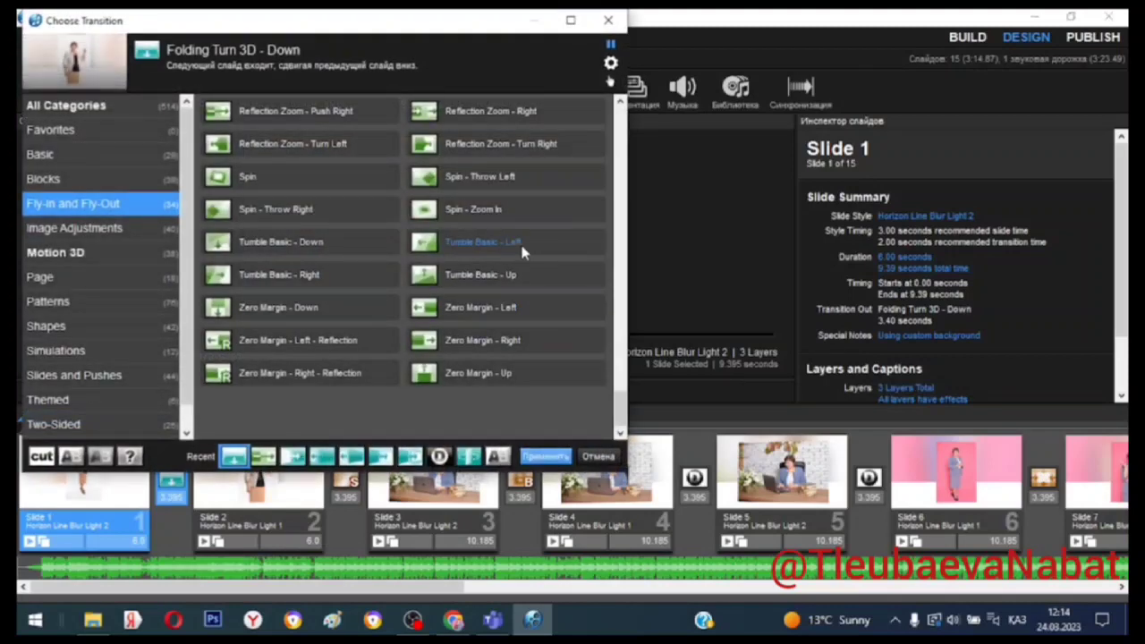
pyautogui.scroll(3, 342, 242)
pyautogui.scroll(1, 343, 234)
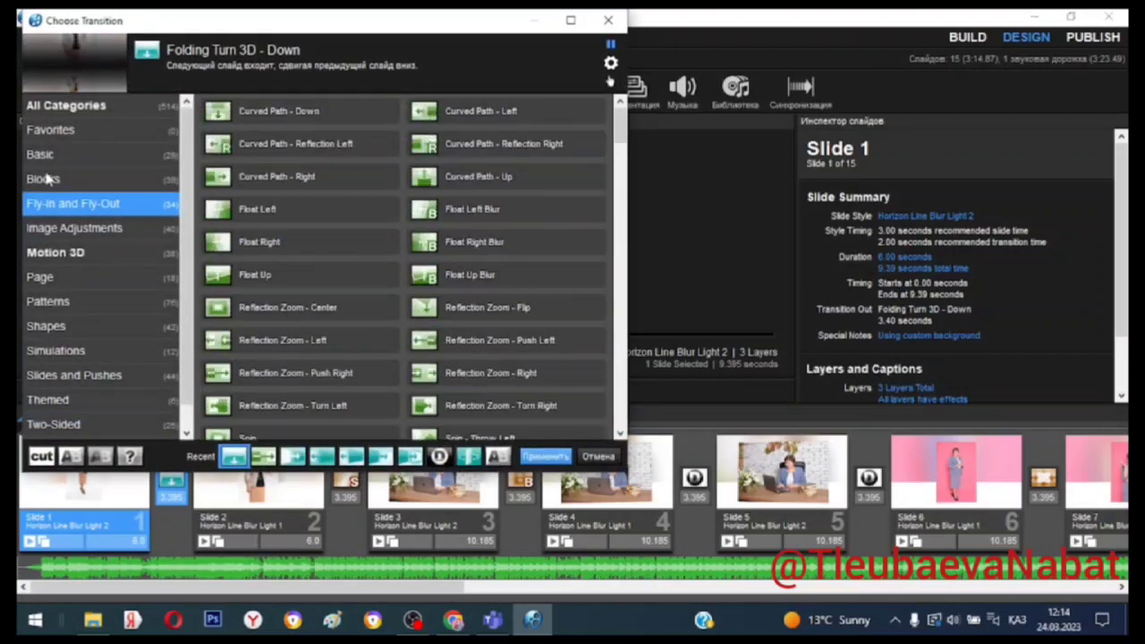
pyautogui.click(59, 135)
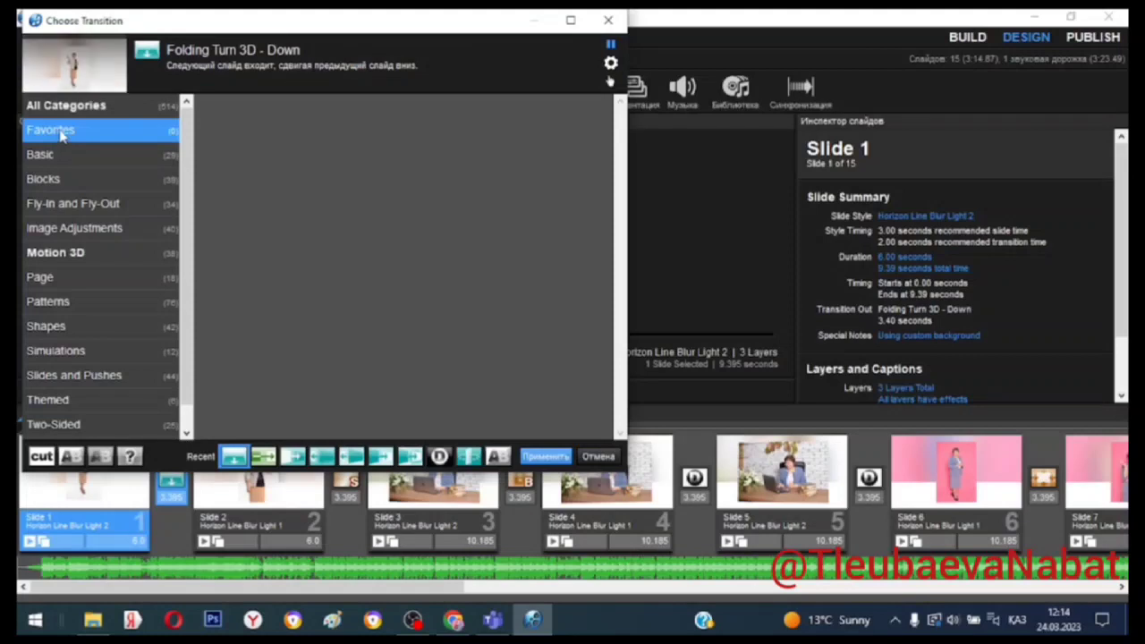
pyautogui.click(50, 156)
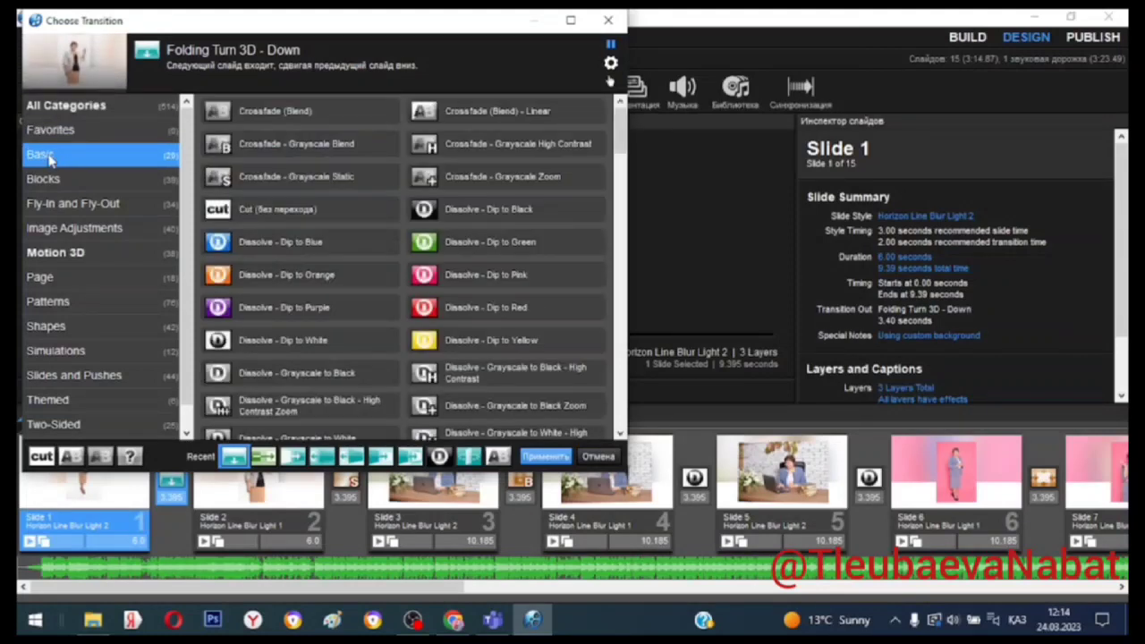
pyautogui.click(61, 327)
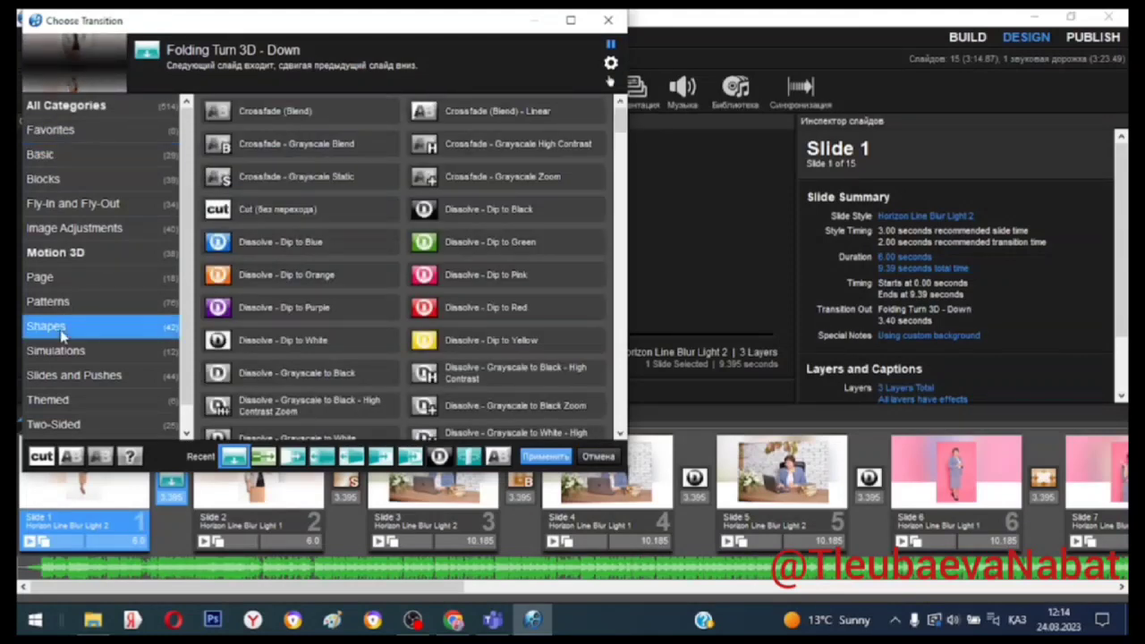
pyautogui.click(62, 380)
pyautogui.scroll(-1, 64, 413)
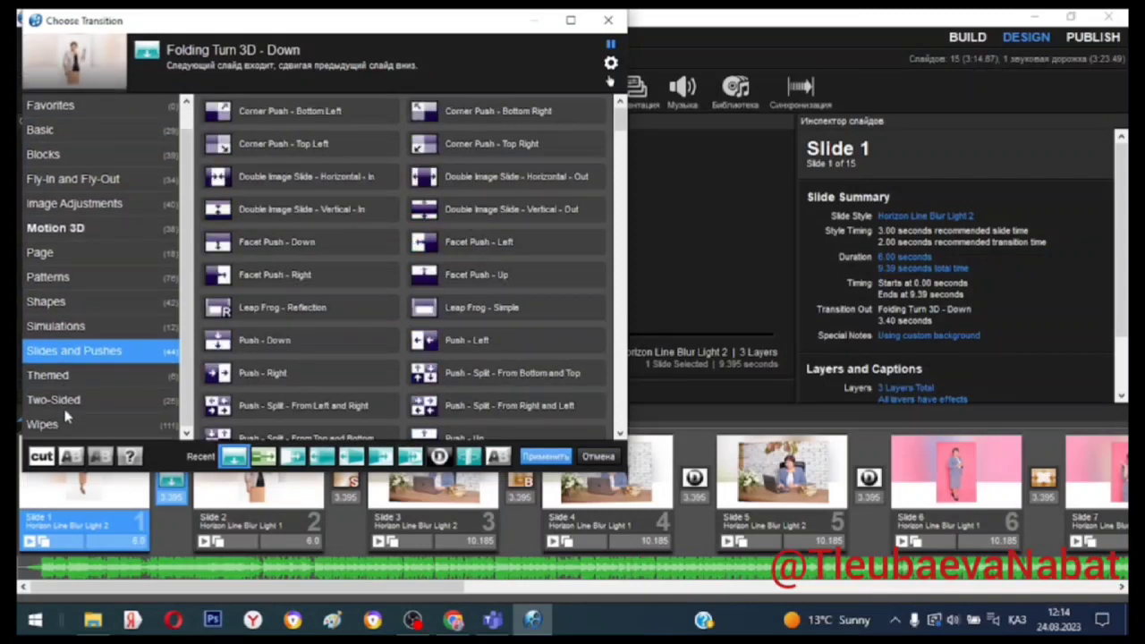
pyautogui.click(63, 426)
pyautogui.click(71, 402)
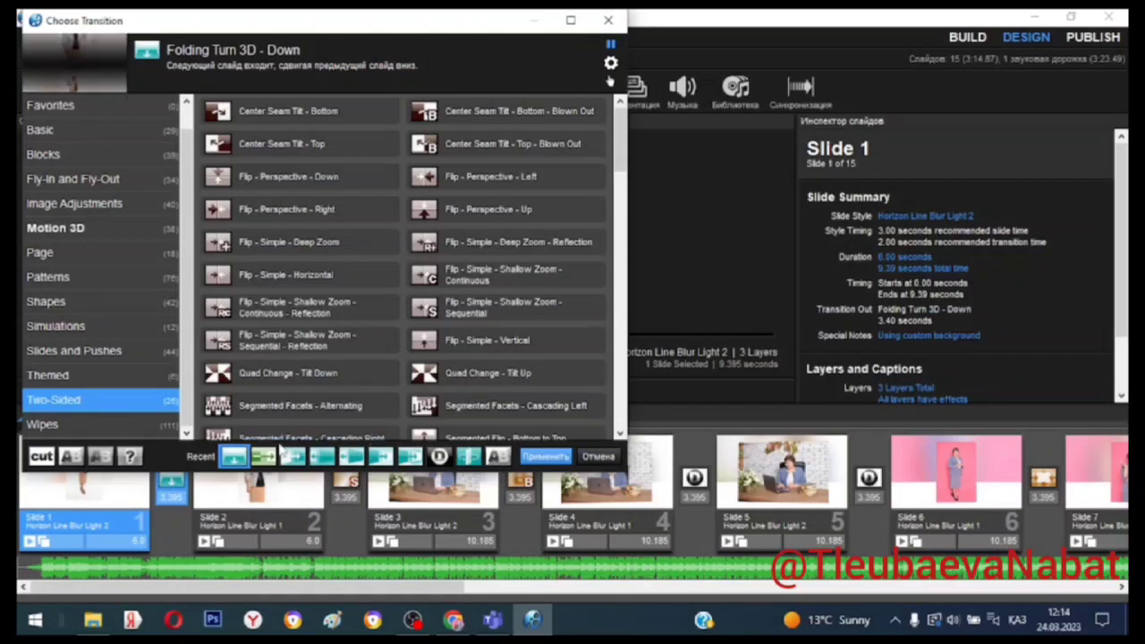
pyautogui.doubleClick(291, 457)
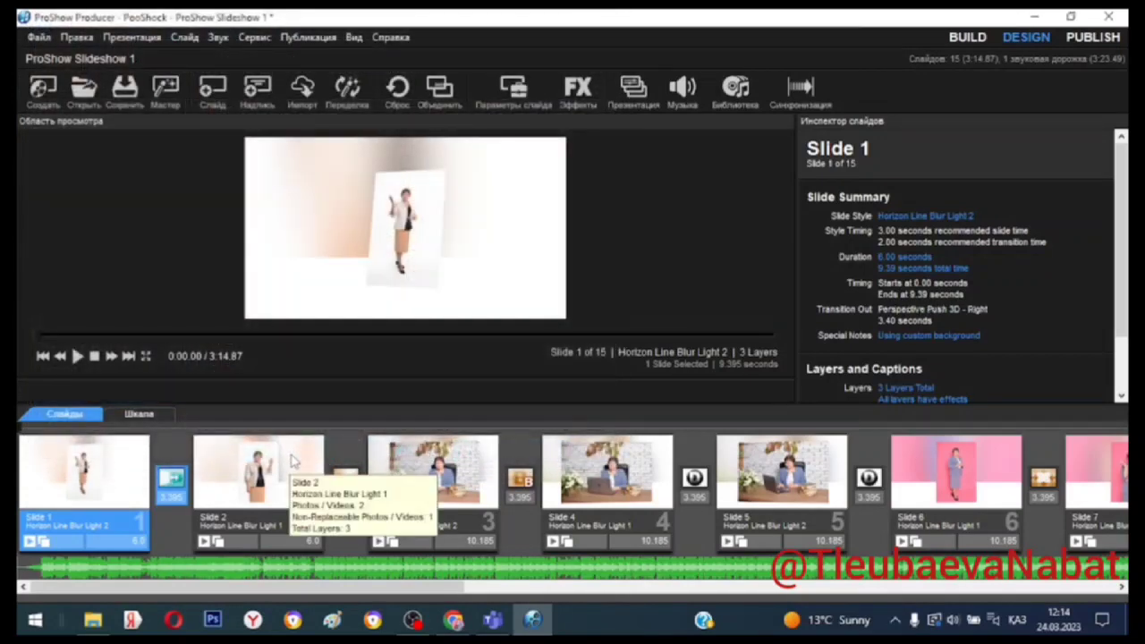
# Step: Select all slides in the slideshow
pyautogui.rightClick(179, 502)
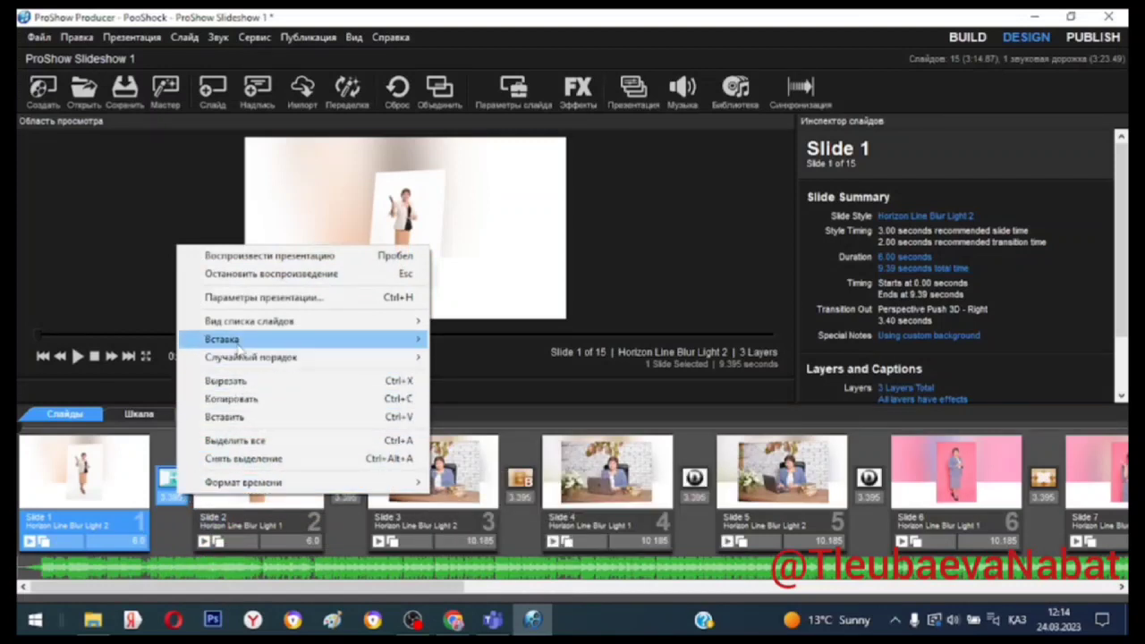
pyautogui.click(233, 440)
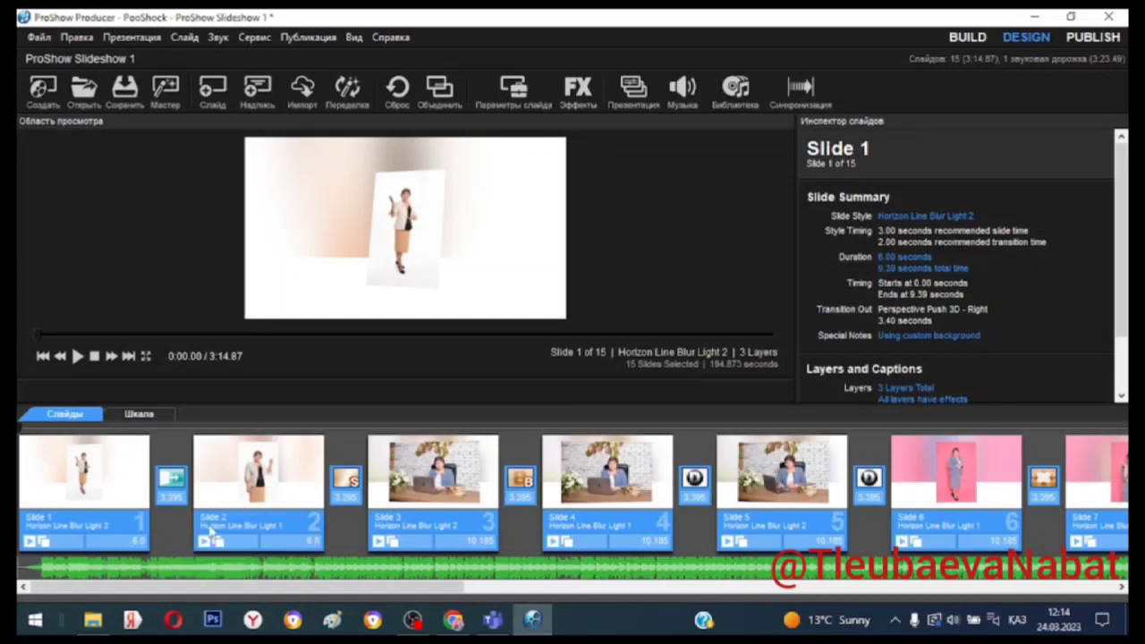
# Step: Filter the slide styles to those with 1 layer and reapply Horizon Line Blur Light 2 to slide 1
pyautogui.doubleClick(90, 482)
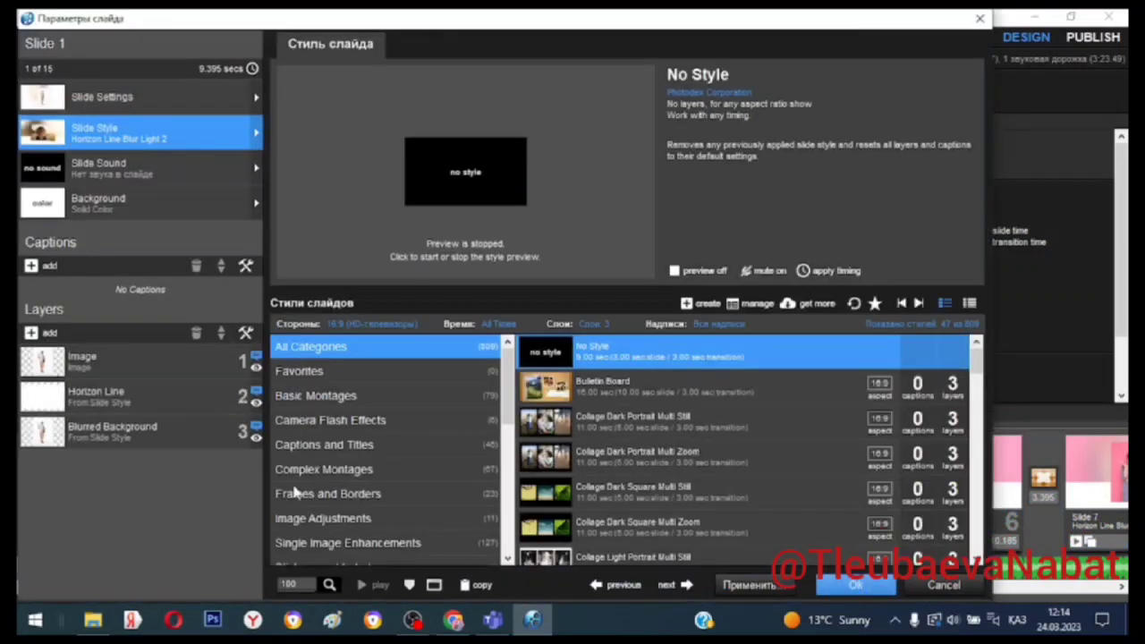
pyautogui.click(592, 329)
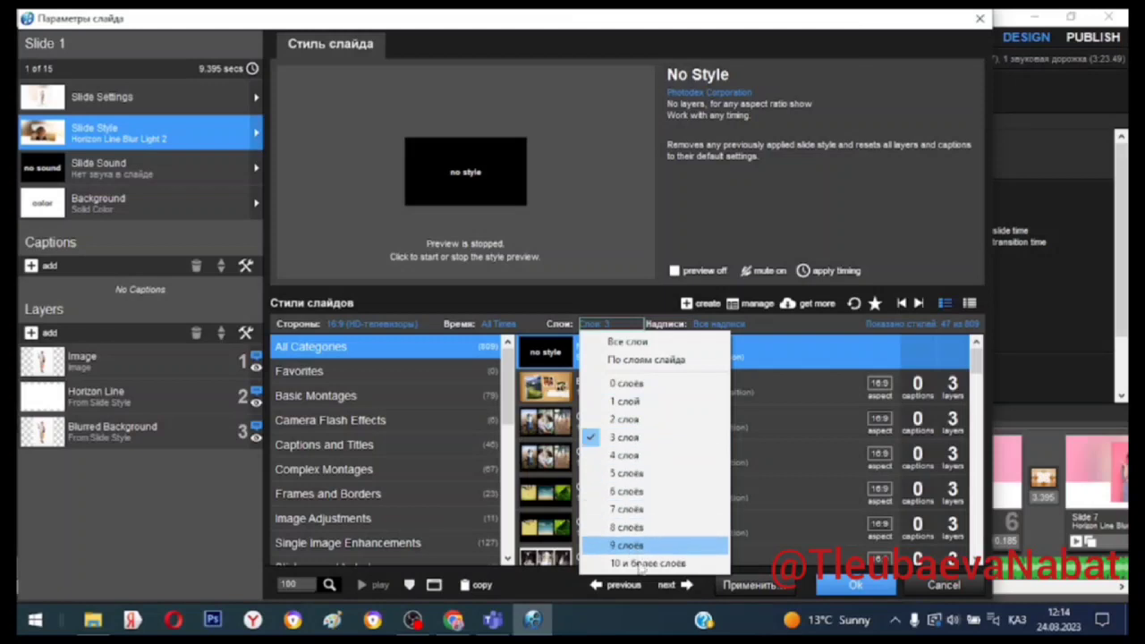
pyautogui.click(624, 402)
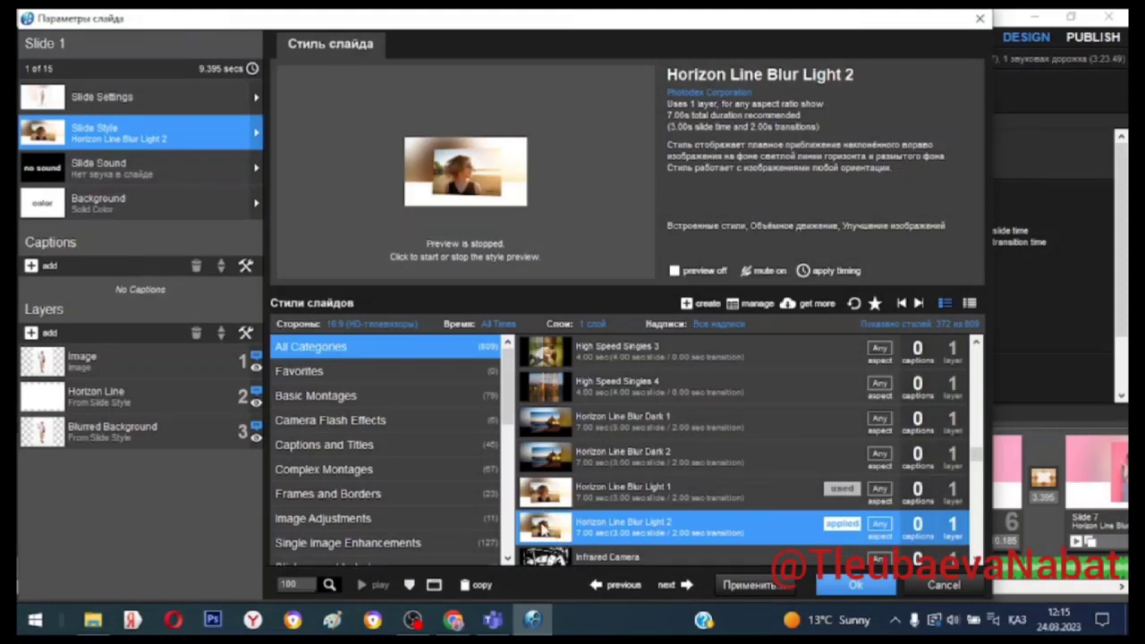
pyautogui.click(727, 585)
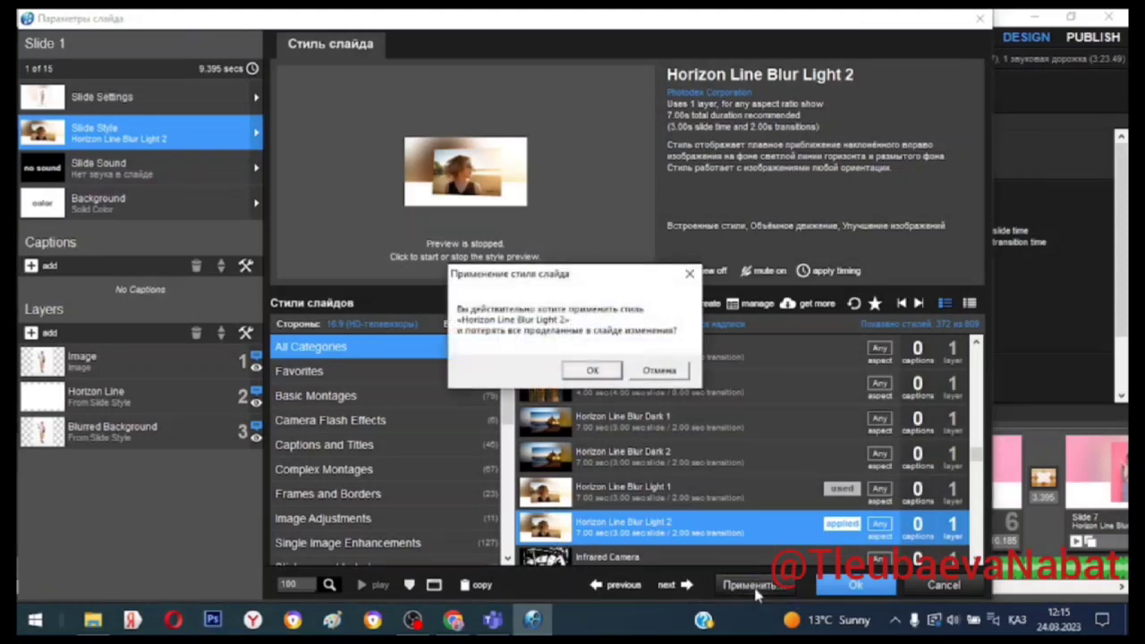
pyautogui.click(606, 379)
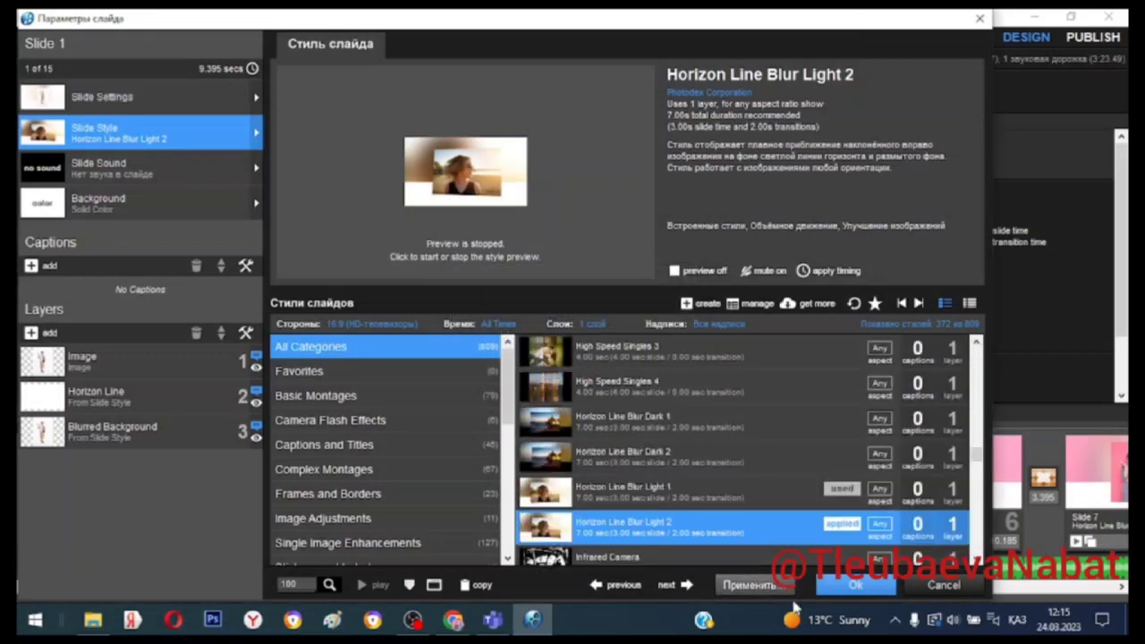
pyautogui.click(855, 586)
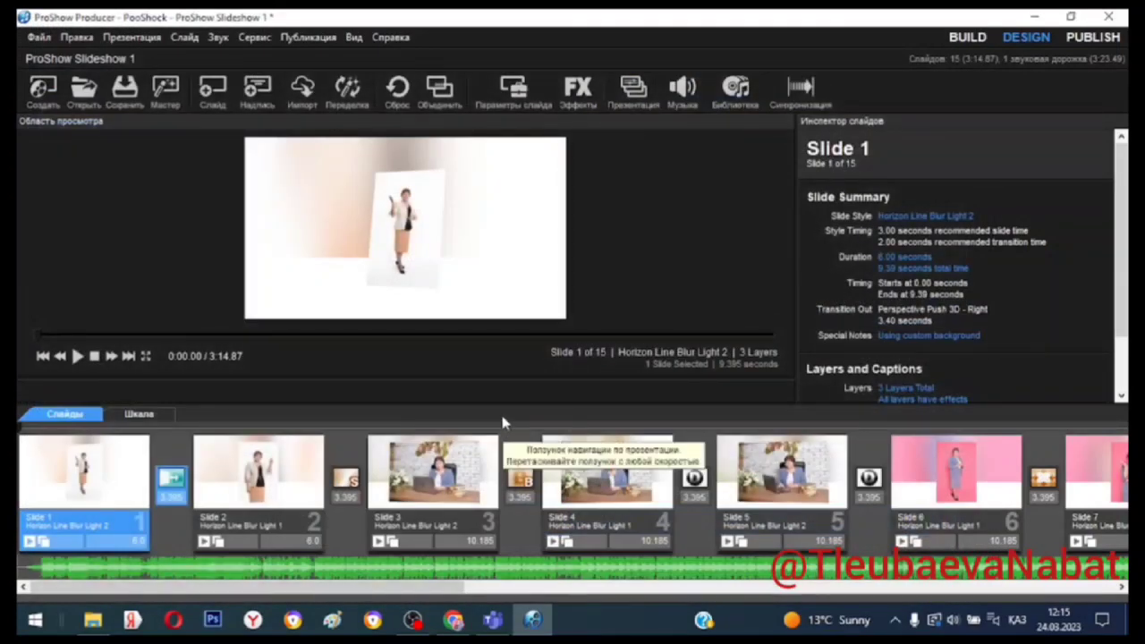
# Step: Apply the Full Length Square style to slide 2, accepting the loss of its earlier changes
pyautogui.click(244, 488)
pyautogui.doubleClick(244, 488)
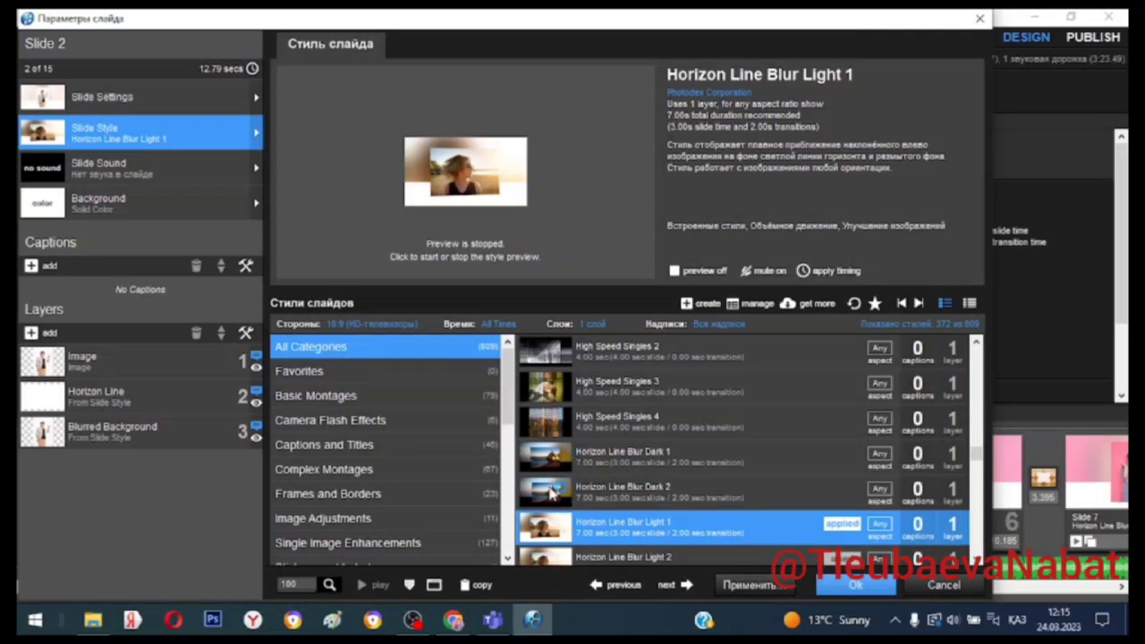
pyautogui.scroll(3, 549, 459)
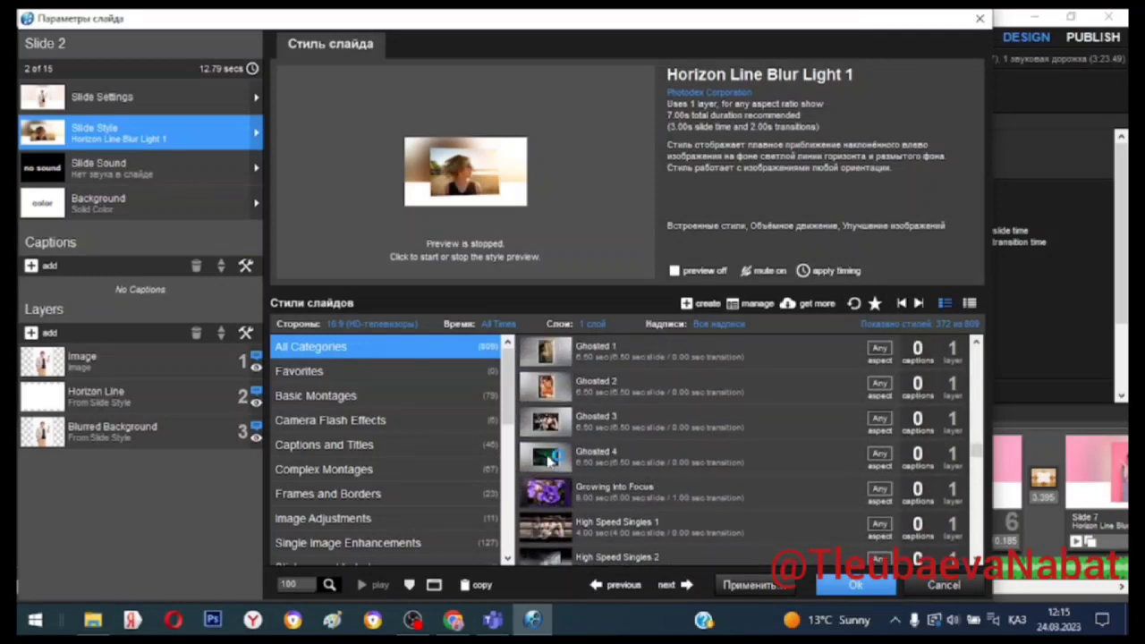
pyautogui.scroll(2, 554, 459)
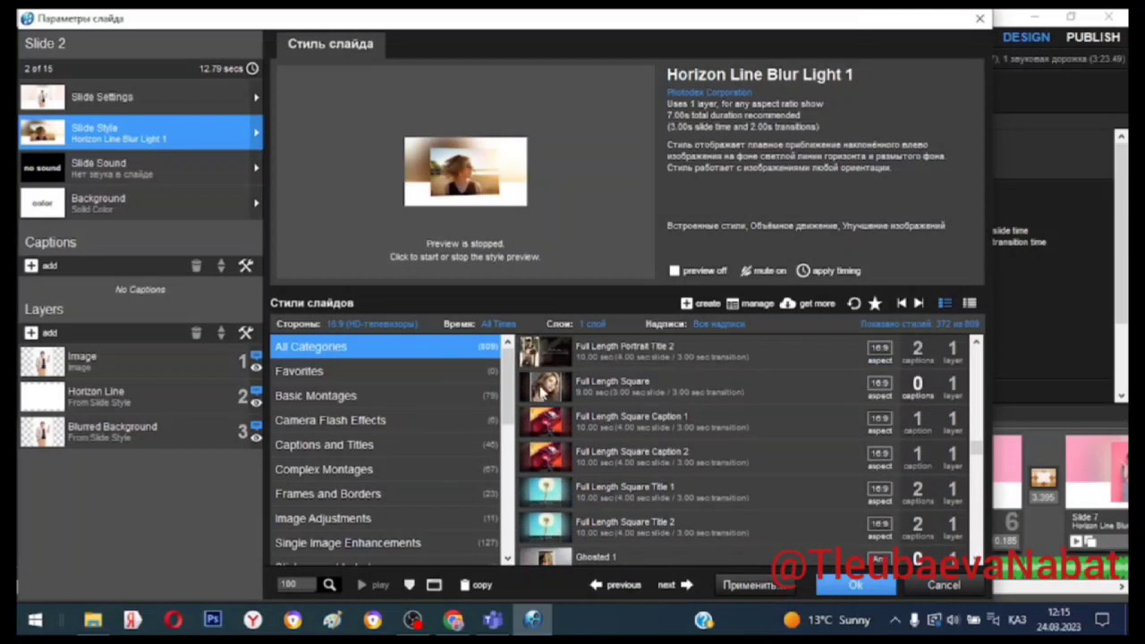
pyautogui.click(543, 392)
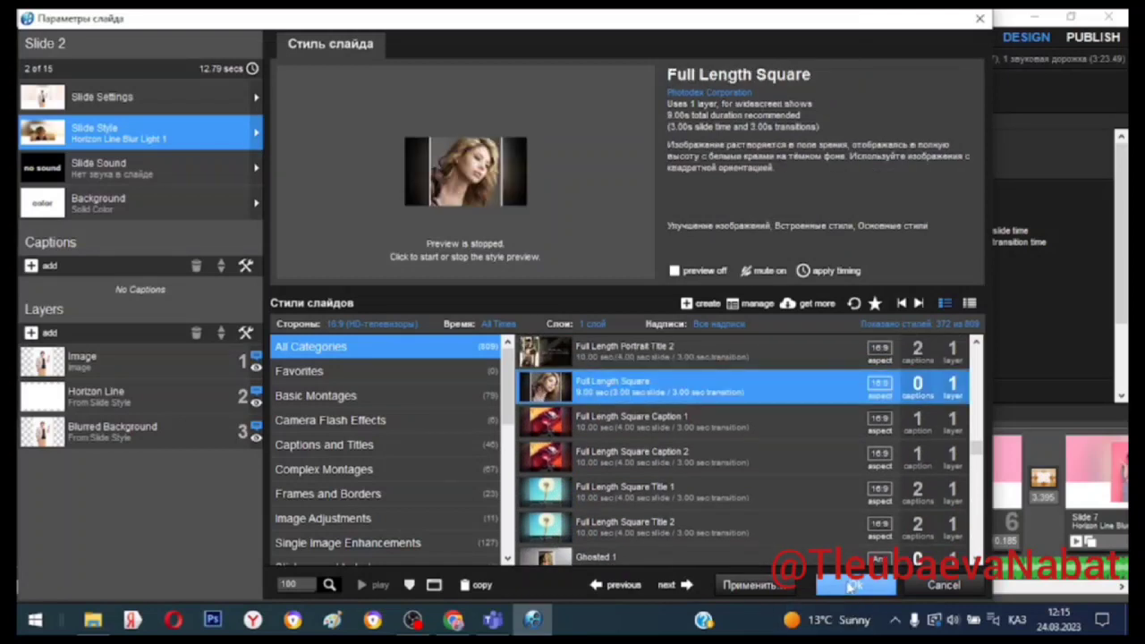
pyautogui.click(754, 585)
pyautogui.click(591, 370)
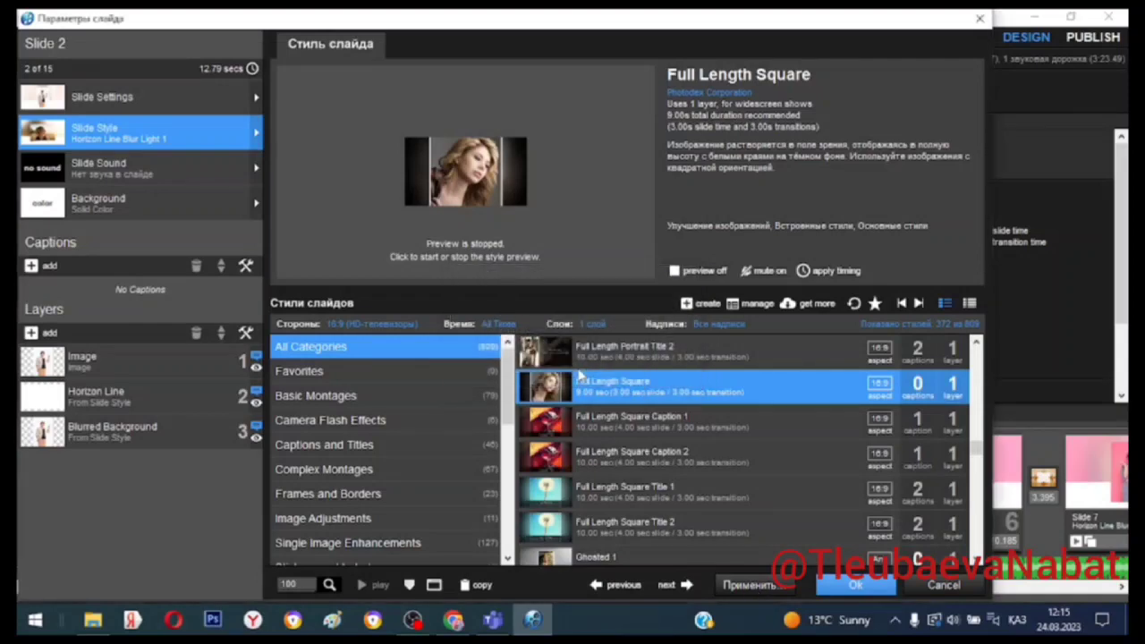
pyautogui.click(860, 591)
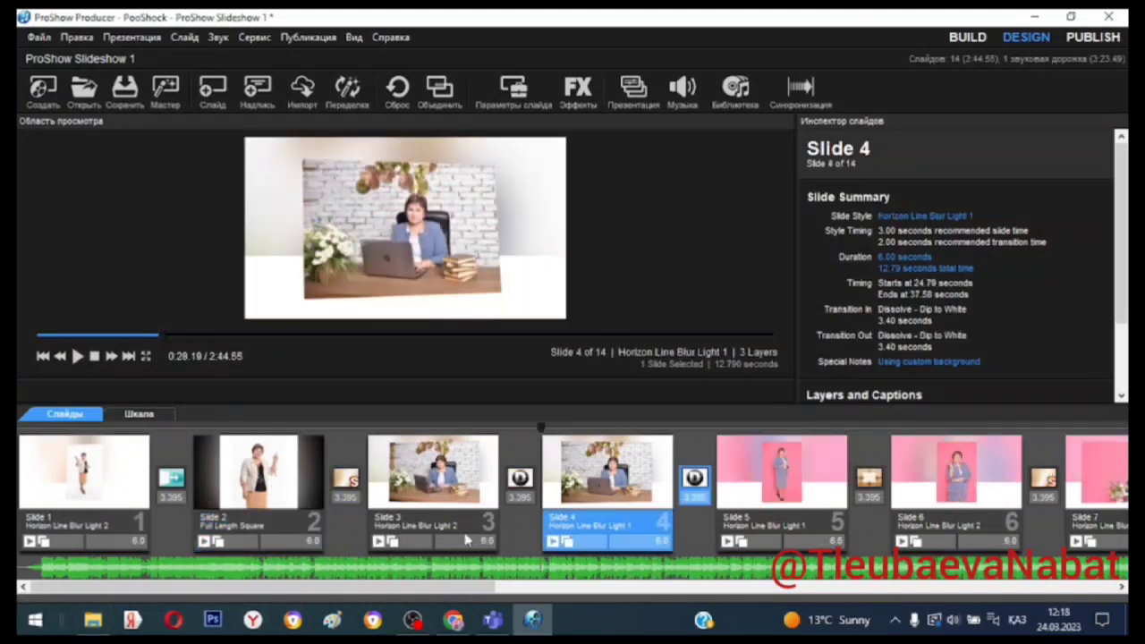
# Step: Combine slides 3, 4 and 5 into a single slide
pyautogui.click(420, 535)
pyautogui.keyDown('ctrl'); pyautogui.click(595, 535); pyautogui.keyUp('ctrl')
pyautogui.keyDown('ctrl'); pyautogui.click(762, 534); pyautogui.keyUp('ctrl')
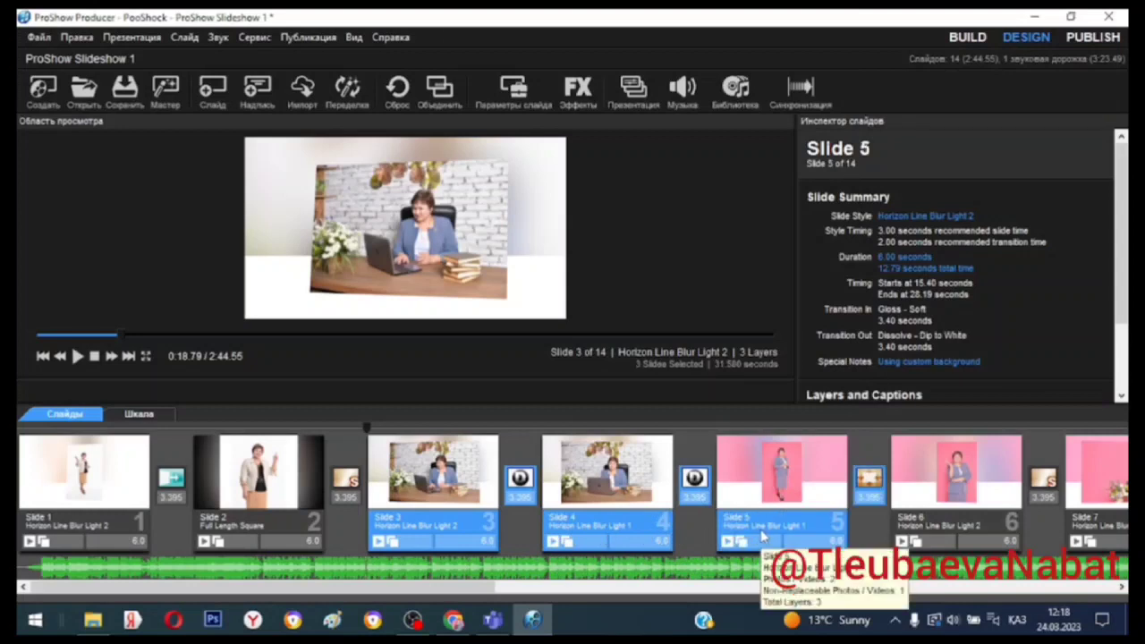
pyautogui.click(448, 97)
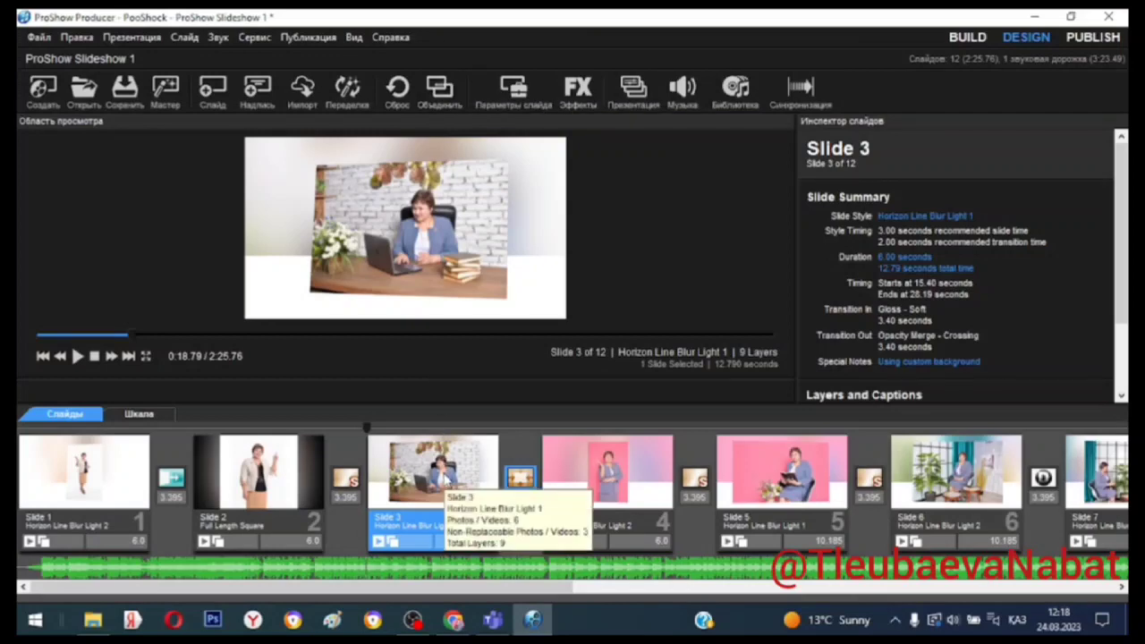
# Step: Filter the slide styles to those with 3 layers and apply Display of Three Still to the combined slide 3
pyautogui.doubleClick(442, 477)
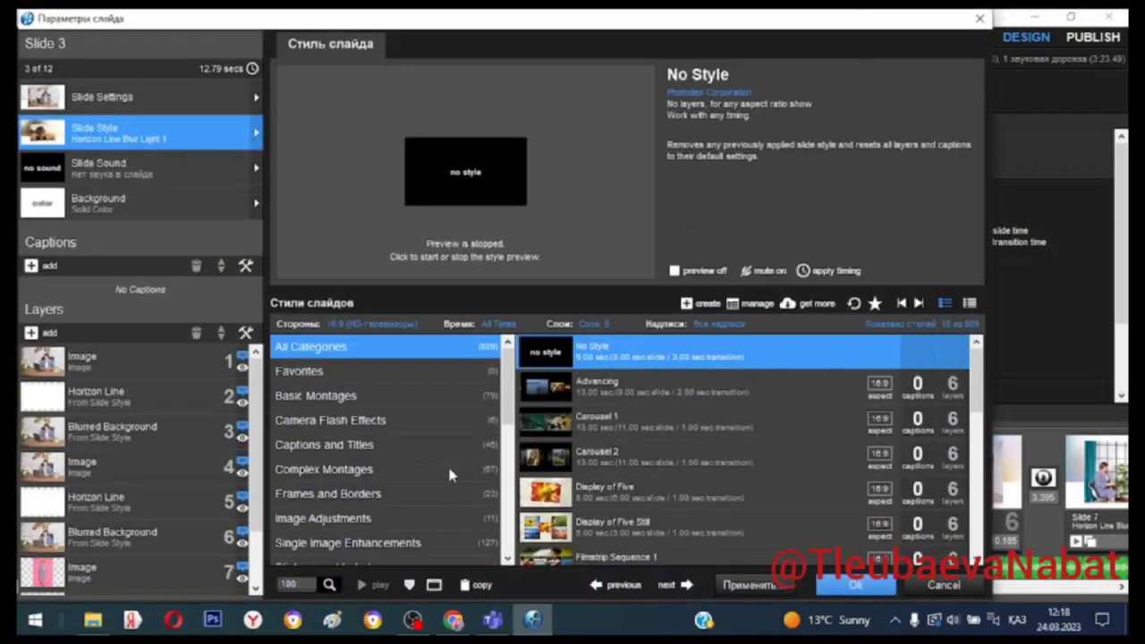
pyautogui.click(589, 328)
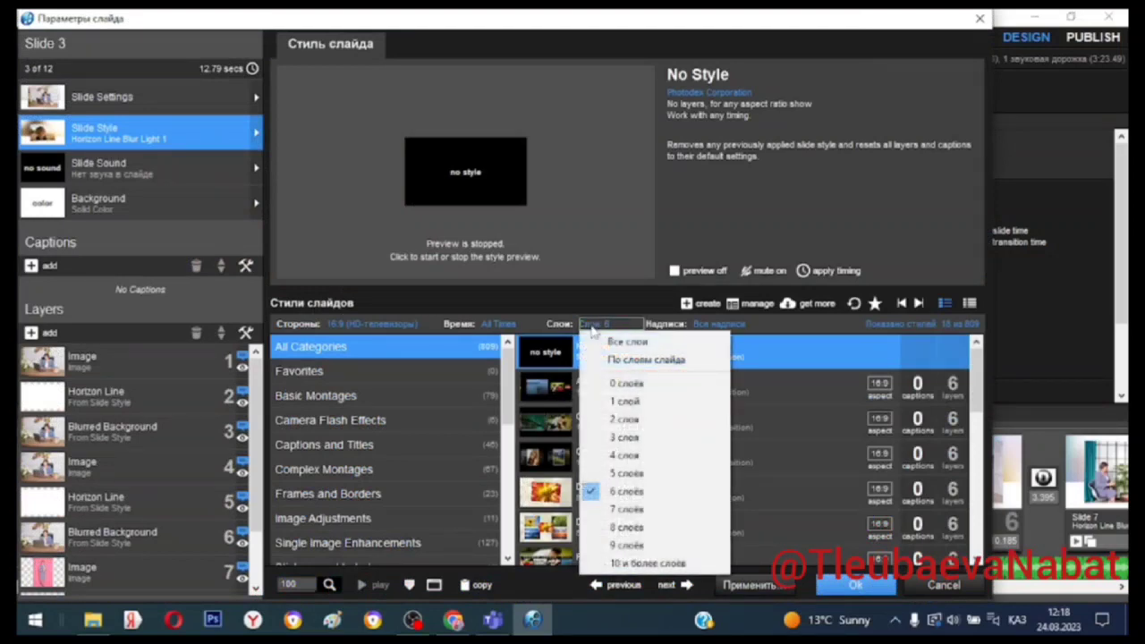
pyautogui.click(629, 437)
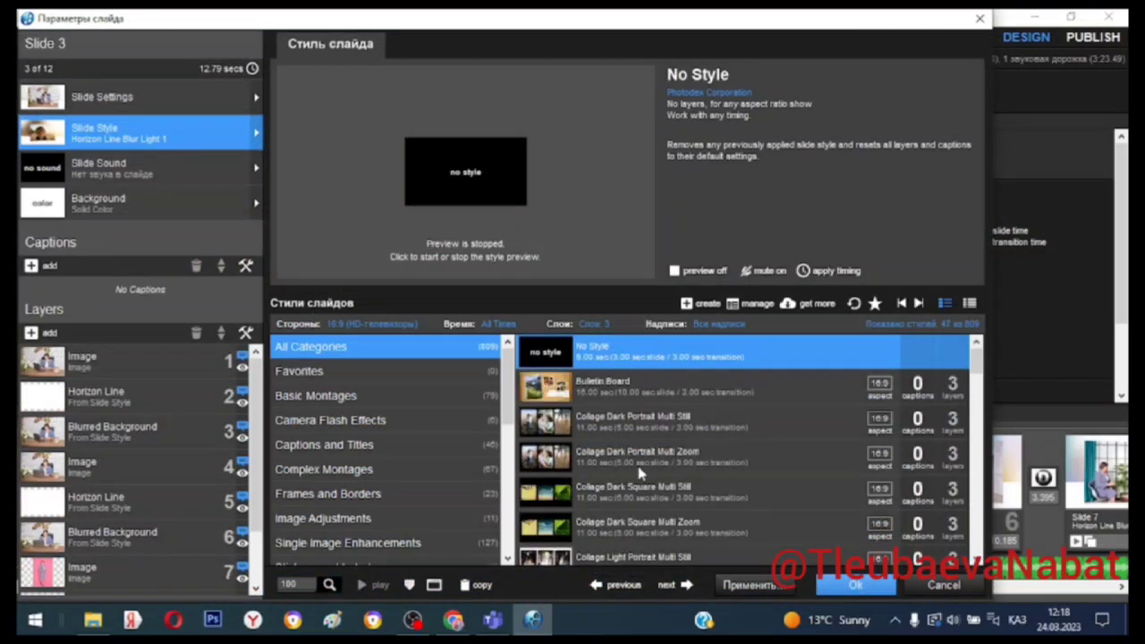
pyautogui.scroll(-5, 638, 469)
pyautogui.scroll(-4, 638, 473)
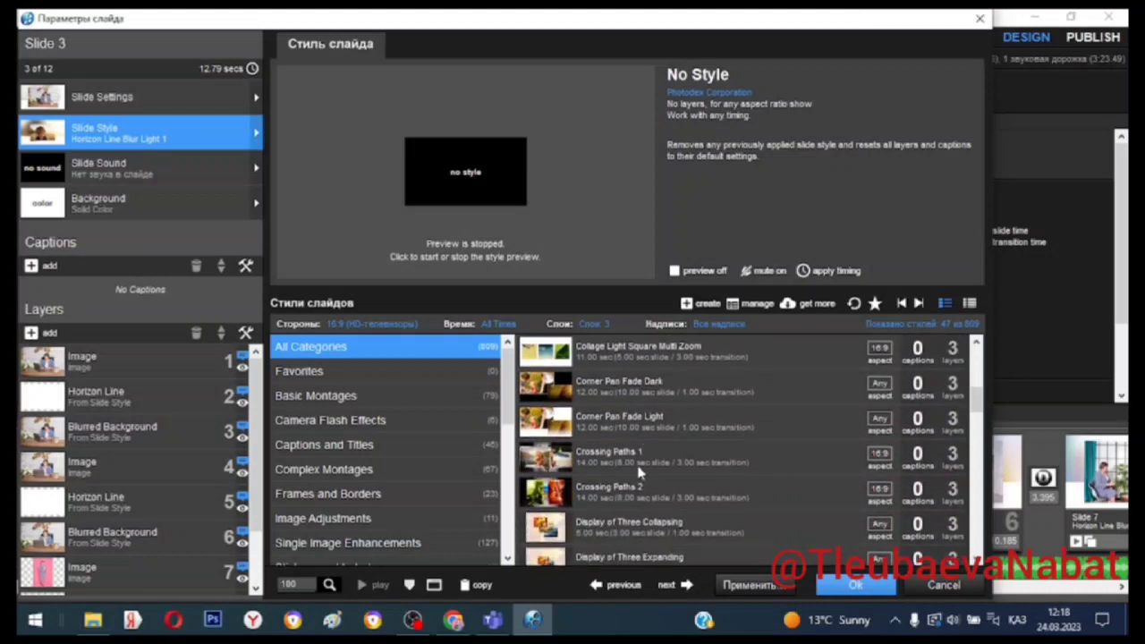
pyautogui.scroll(-3, 638, 472)
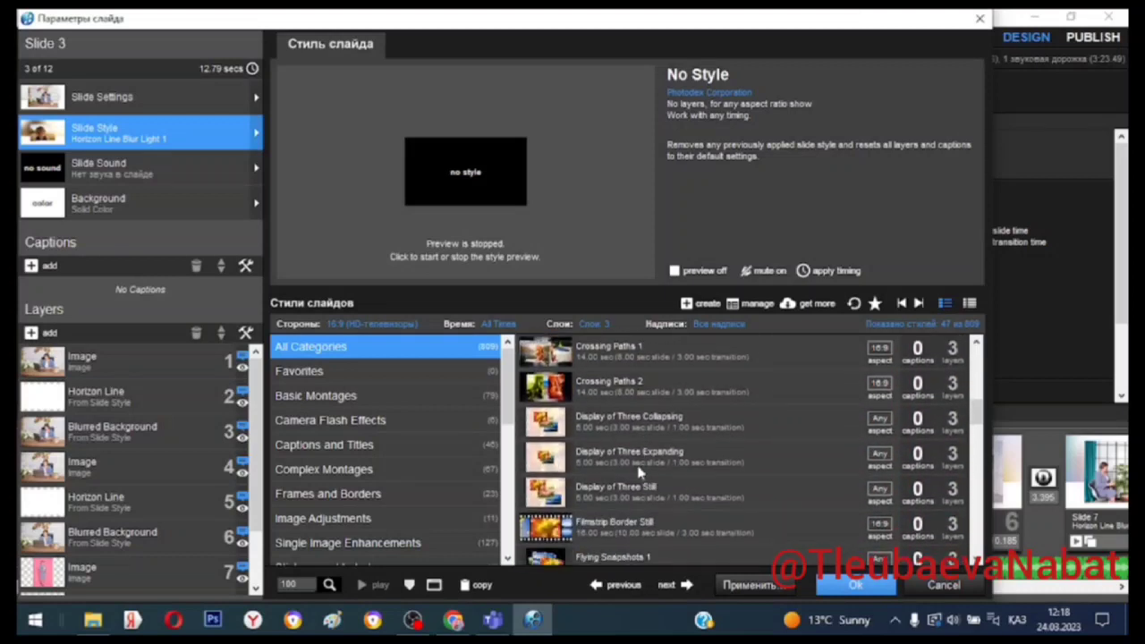
pyautogui.click(623, 497)
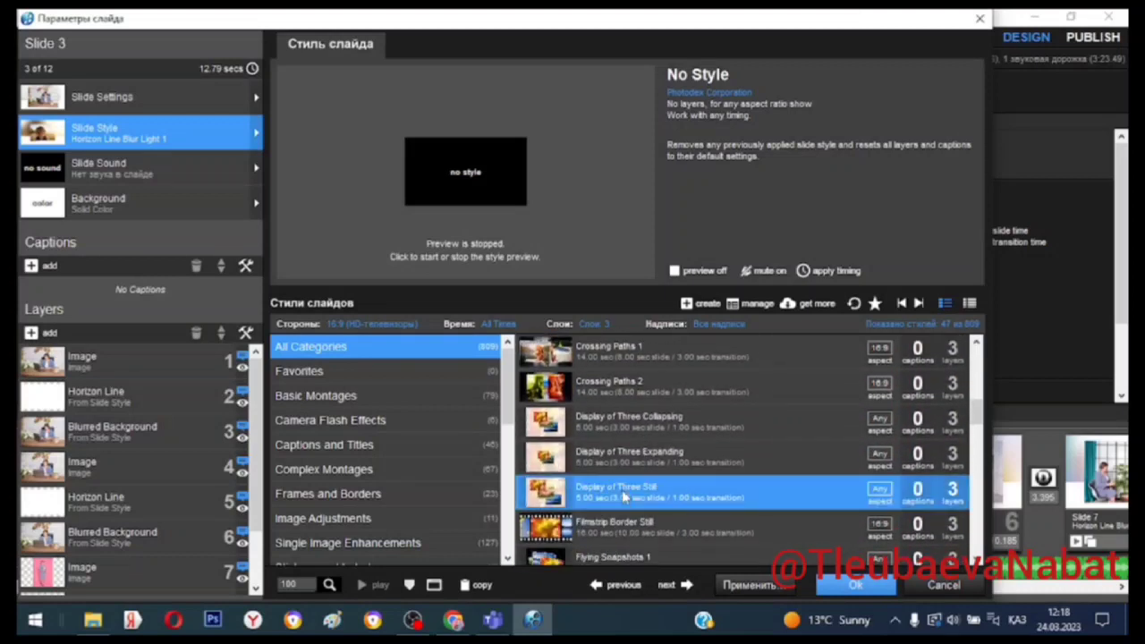
pyautogui.click(774, 591)
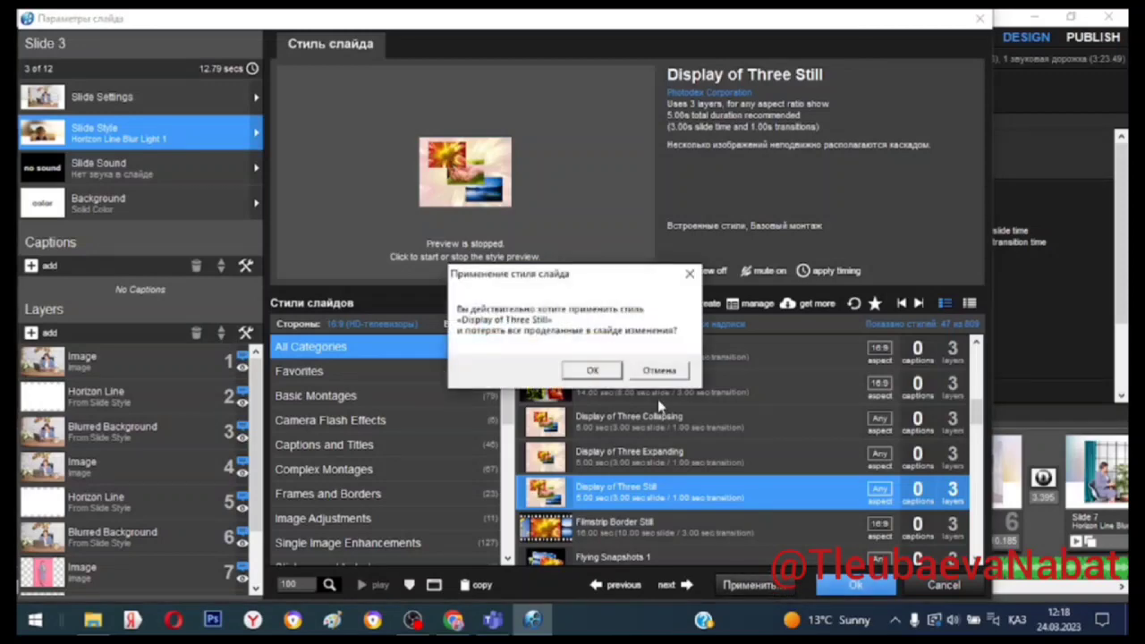
pyautogui.click(591, 370)
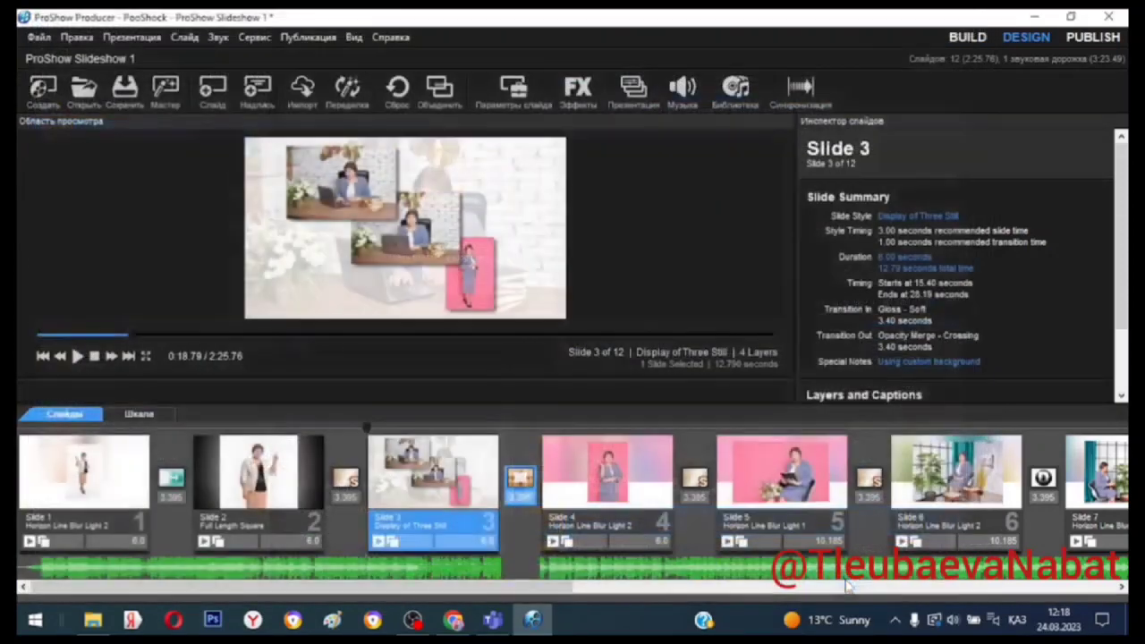
# Step: Play the preview of the combined slide 3 and stop it
pyautogui.click(845, 585)
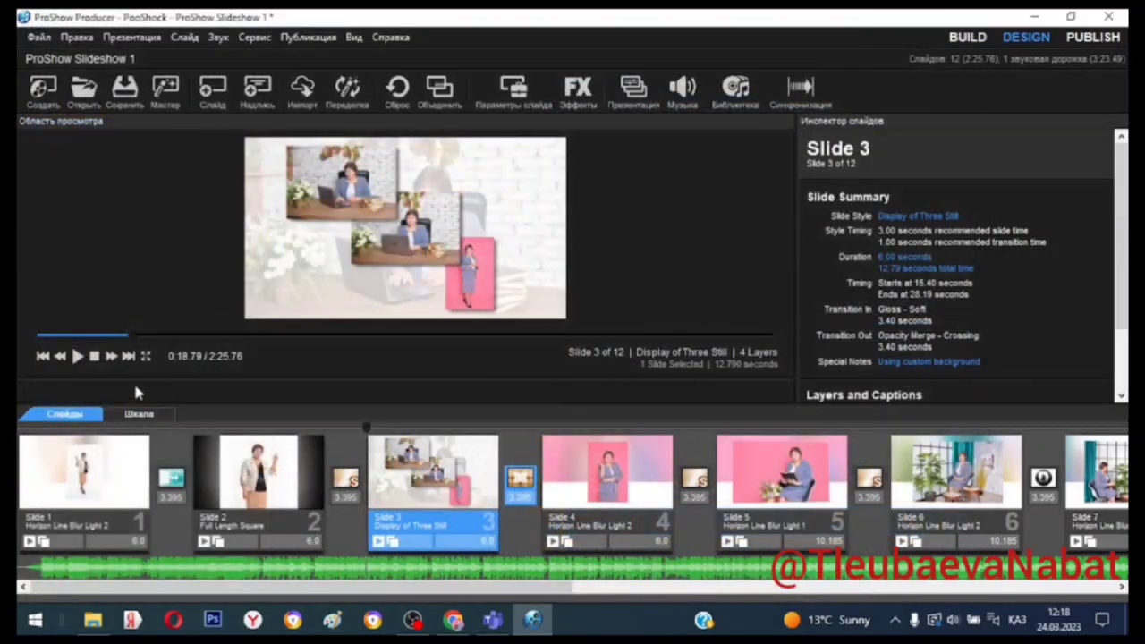
pyautogui.click(78, 356)
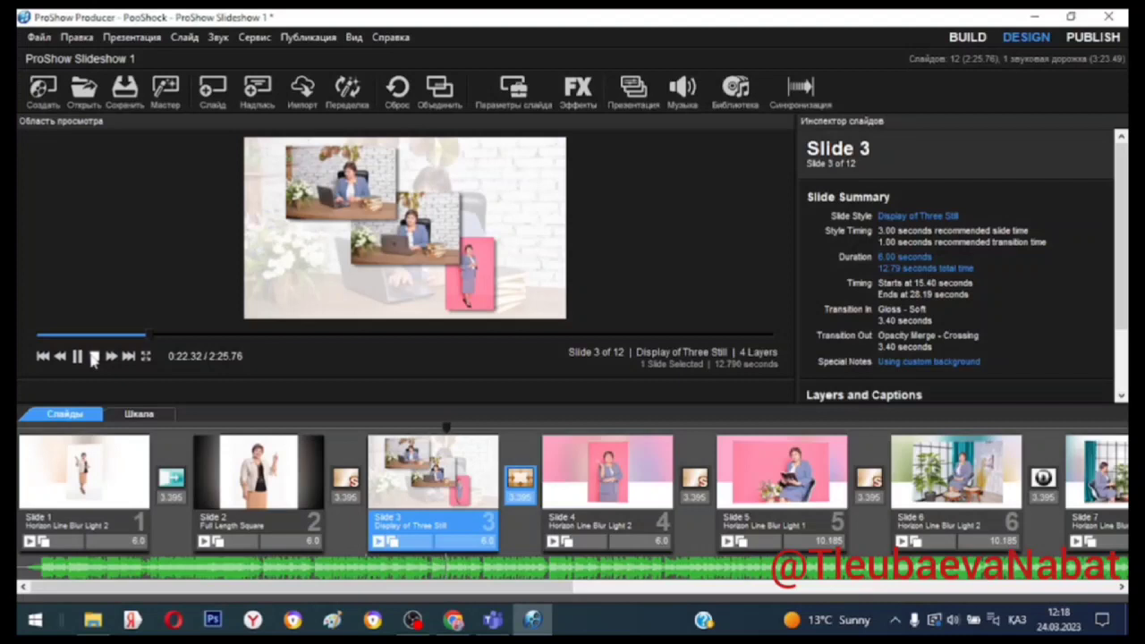
pyautogui.click(94, 356)
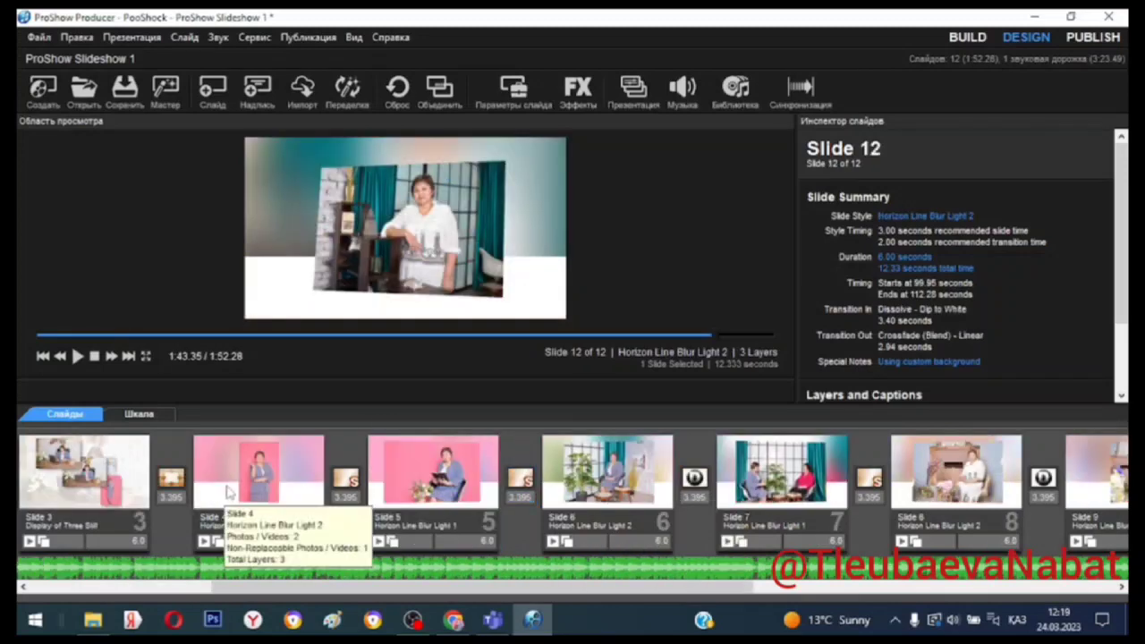
# Step: Filter the slide styles to those with 1 layer and apply Night Out Single to slide 4, accepting the loss of its earlier changes
pyautogui.doubleClick(229, 489)
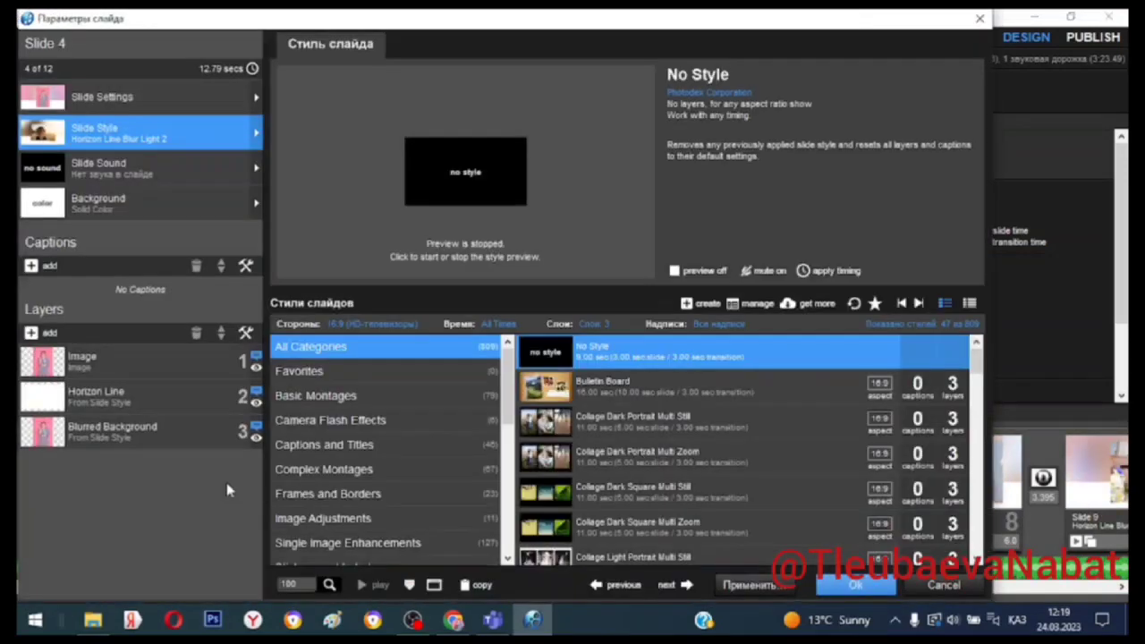
pyautogui.click(591, 324)
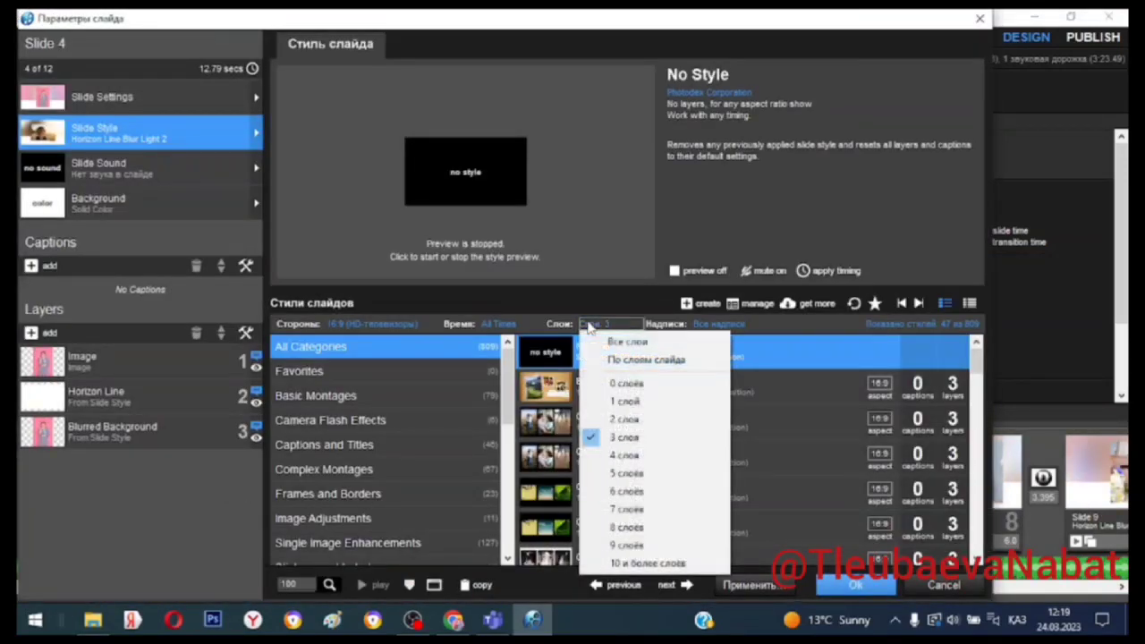
pyautogui.click(631, 403)
pyautogui.scroll(-5, 631, 404)
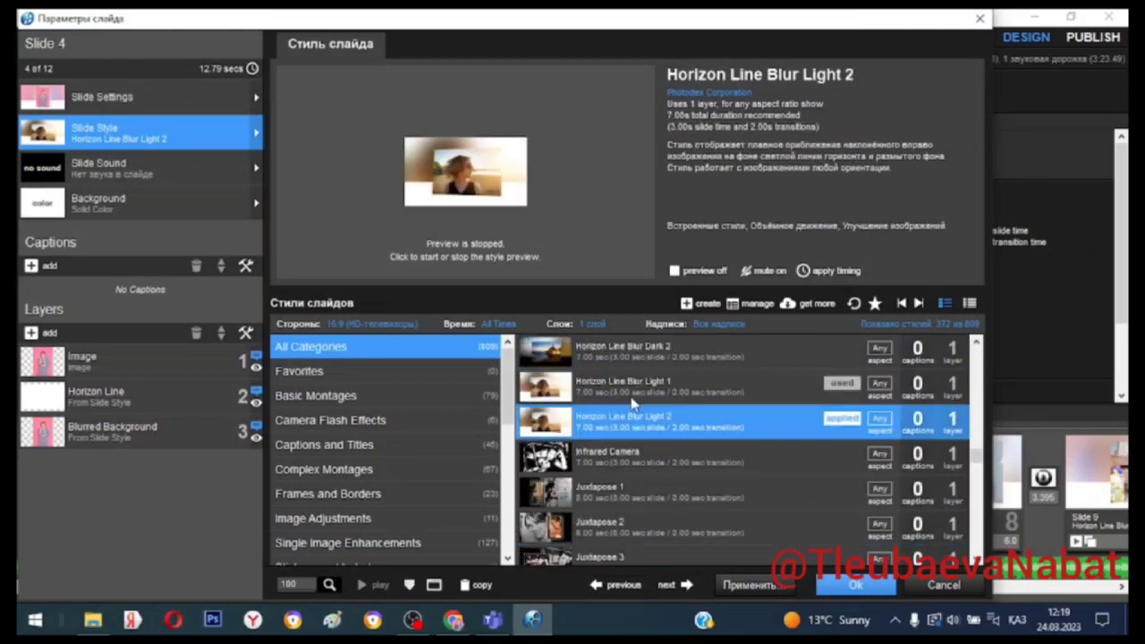
pyautogui.scroll(-3, 631, 404)
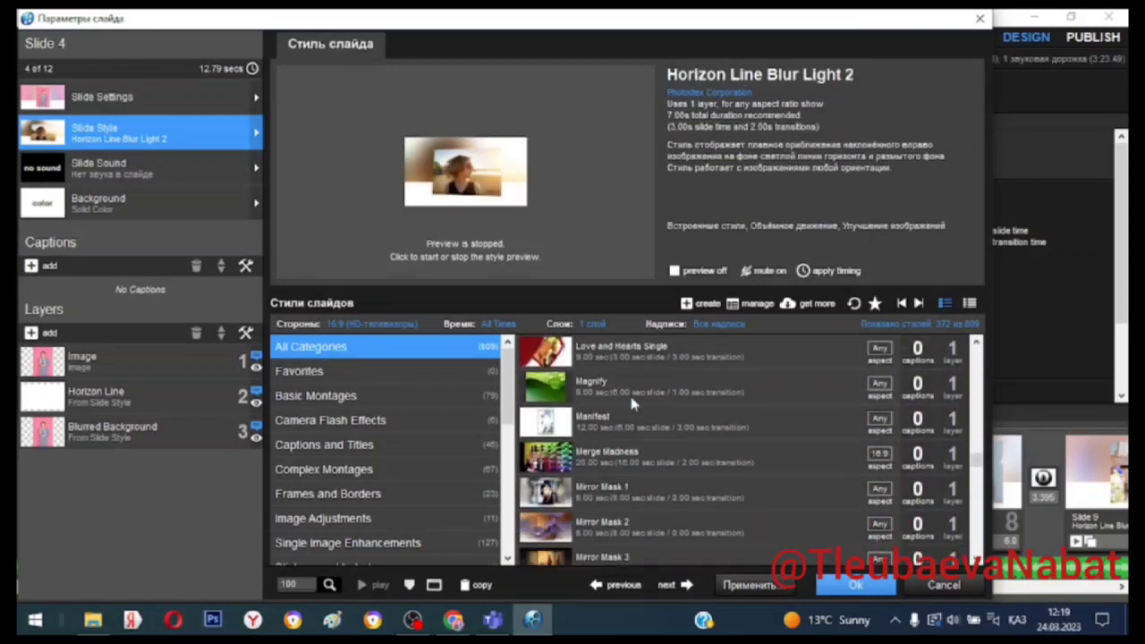
pyautogui.scroll(-4, 631, 404)
pyautogui.scroll(-1, 633, 402)
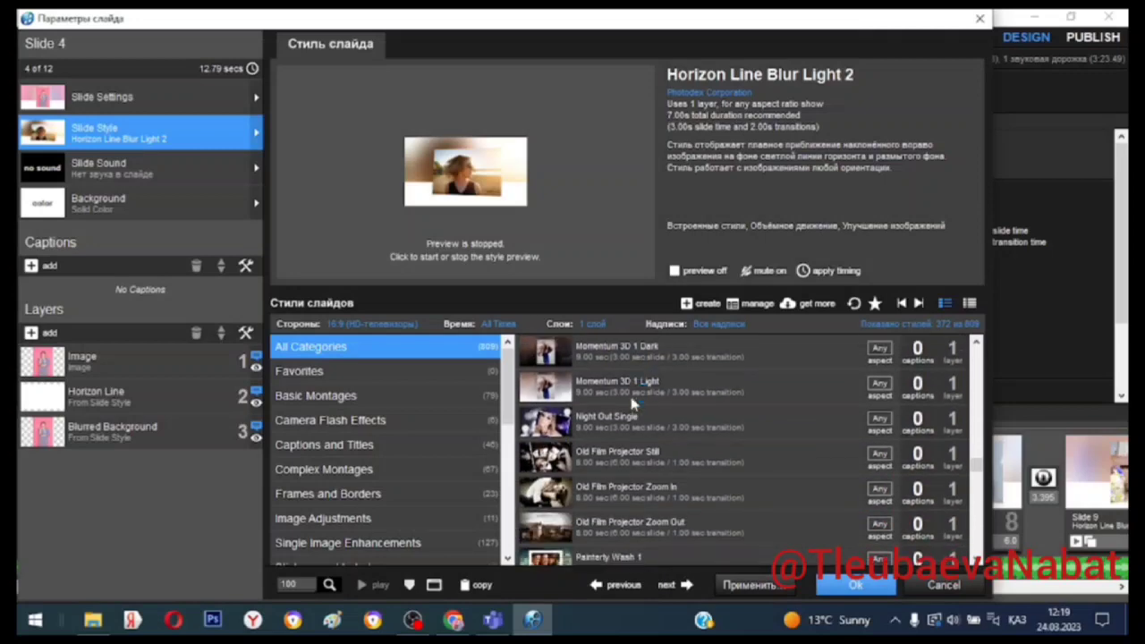
pyautogui.click(542, 428)
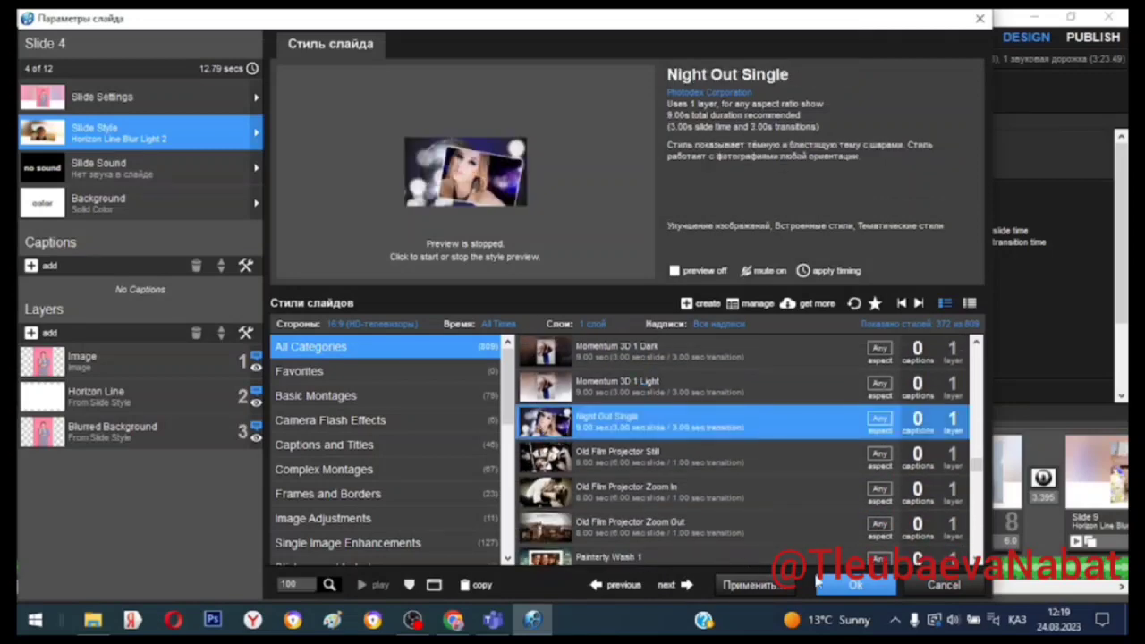
pyautogui.click(751, 585)
pyautogui.click(594, 370)
pyautogui.click(857, 587)
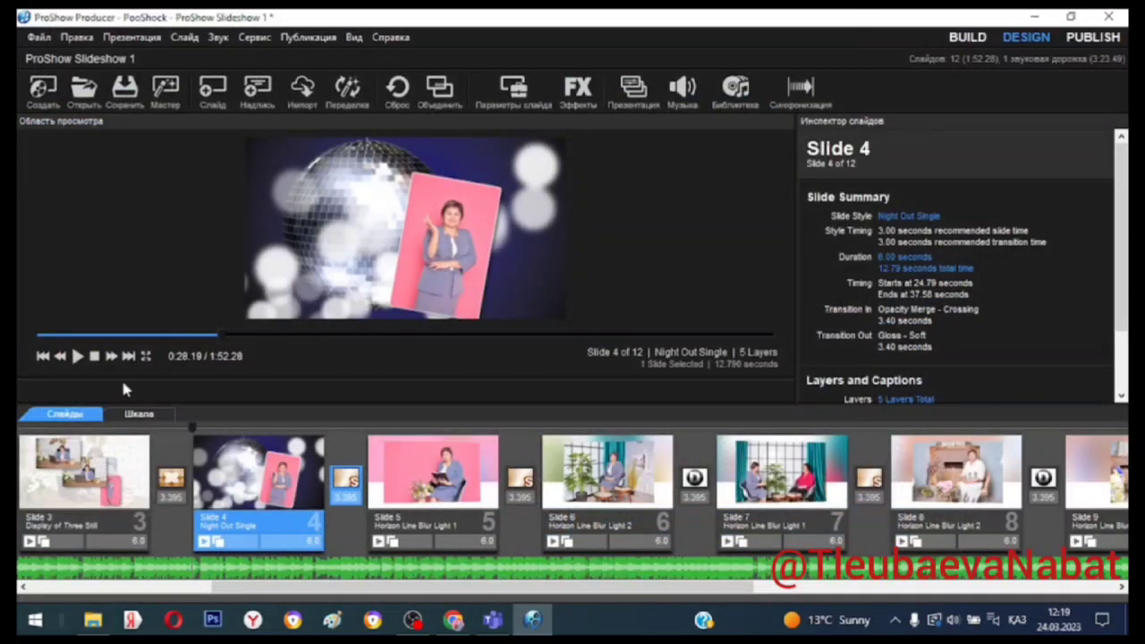
# Step: Play the preview of slide 4 with its new style and pause it
pyautogui.click(77, 356)
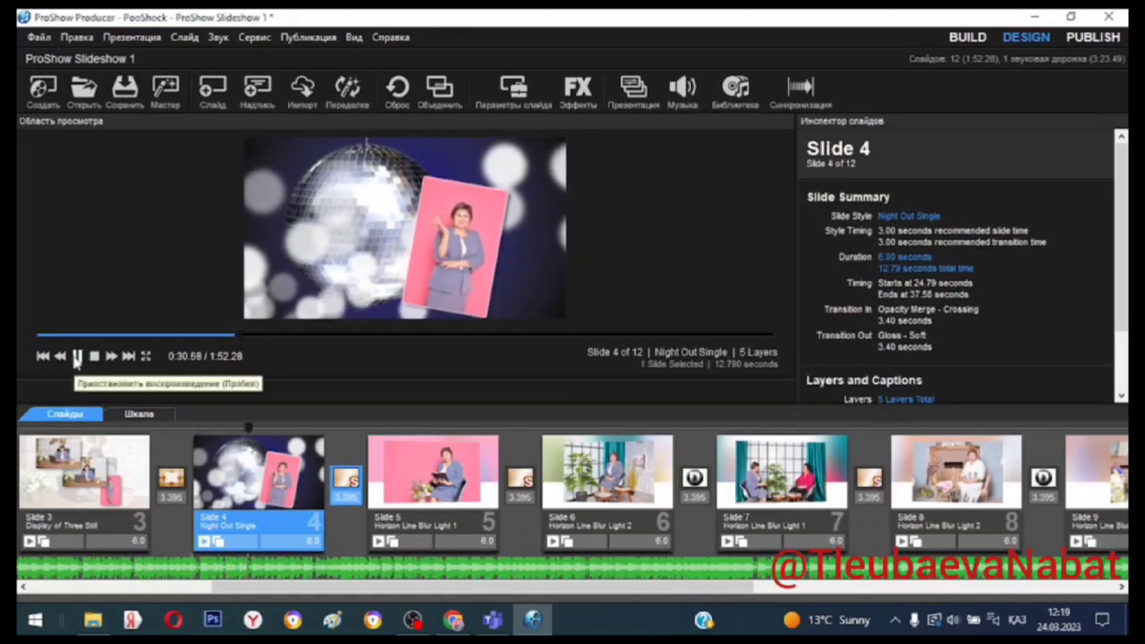
pyautogui.click(78, 356)
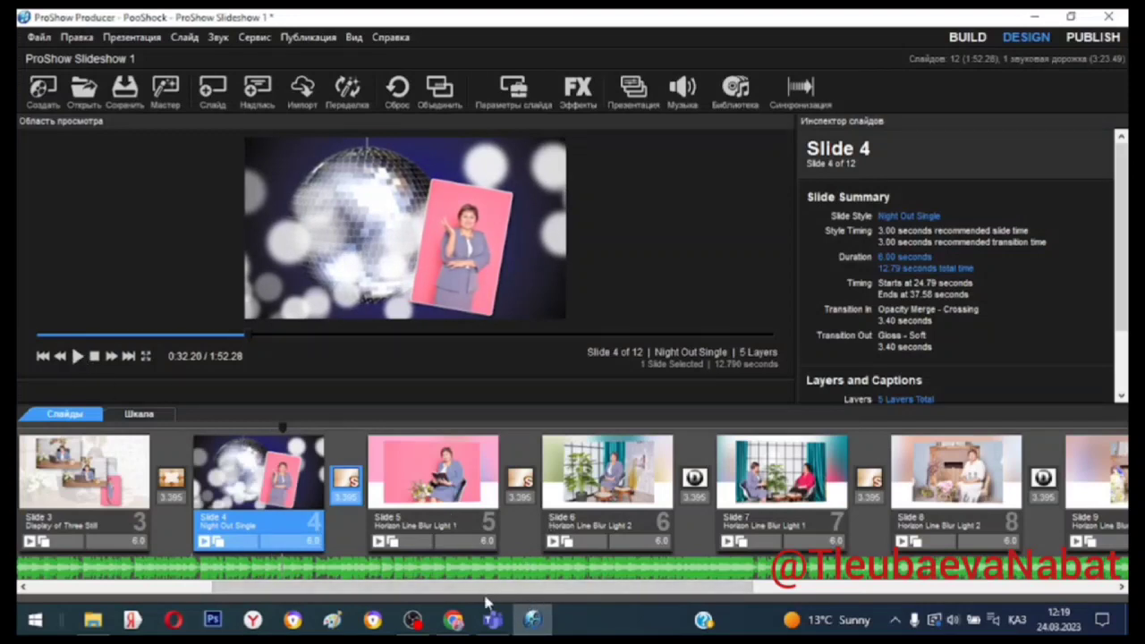
# Step: Combine slides 5, 6, 7 and 8 into a single slide
pyautogui.moveTo(472, 591); pyautogui.dragTo(511, 594)
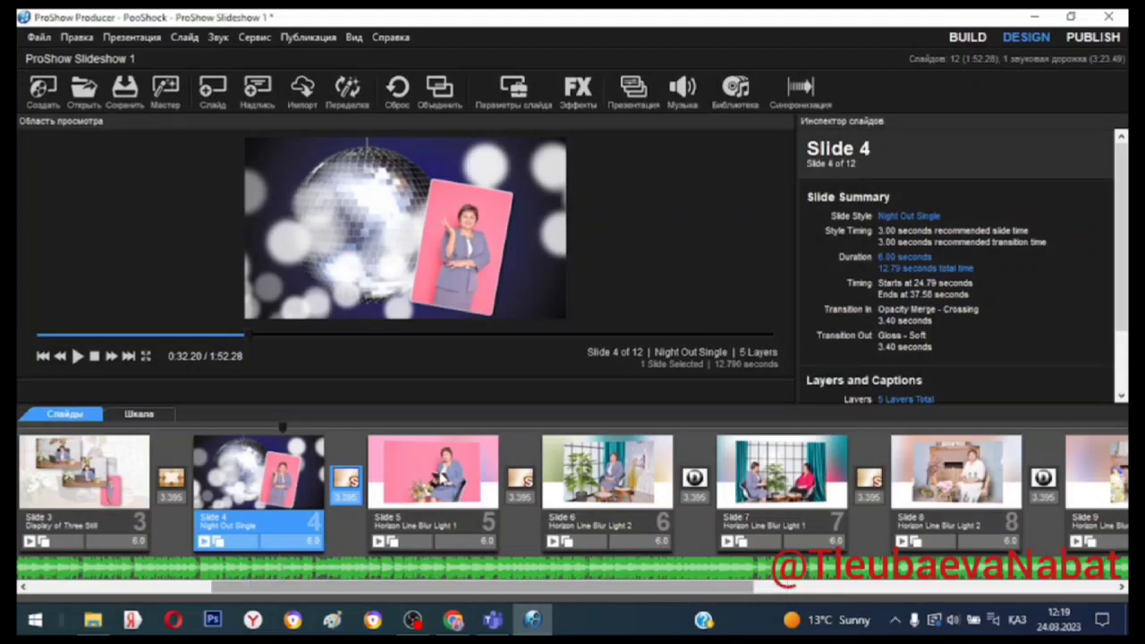
pyautogui.click(443, 480)
pyautogui.click(592, 491)
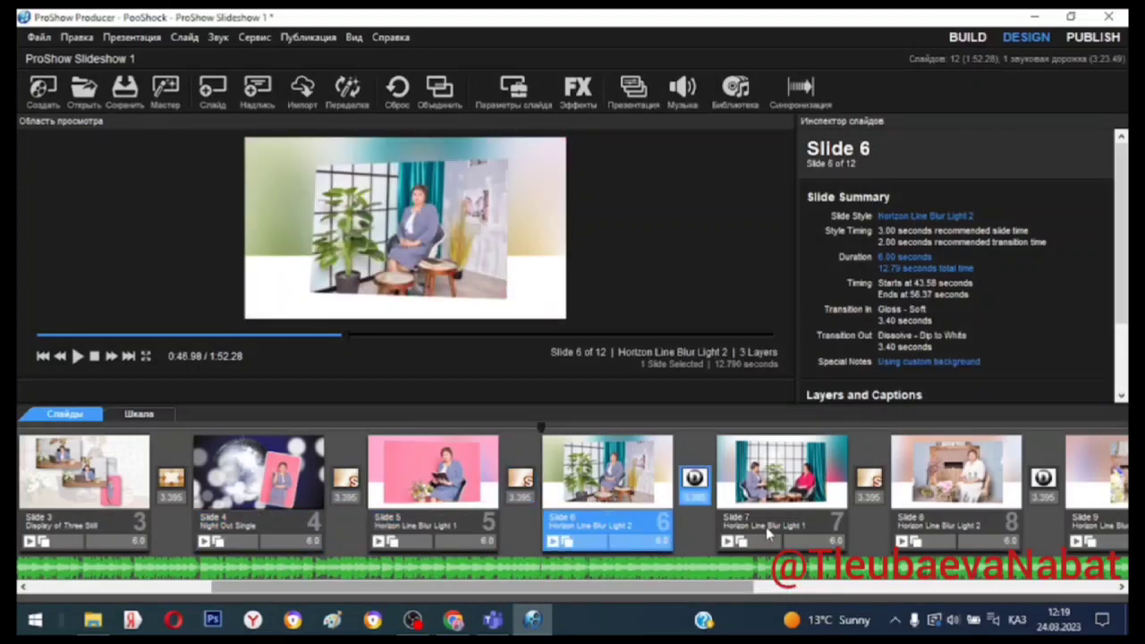
pyautogui.click(526, 537)
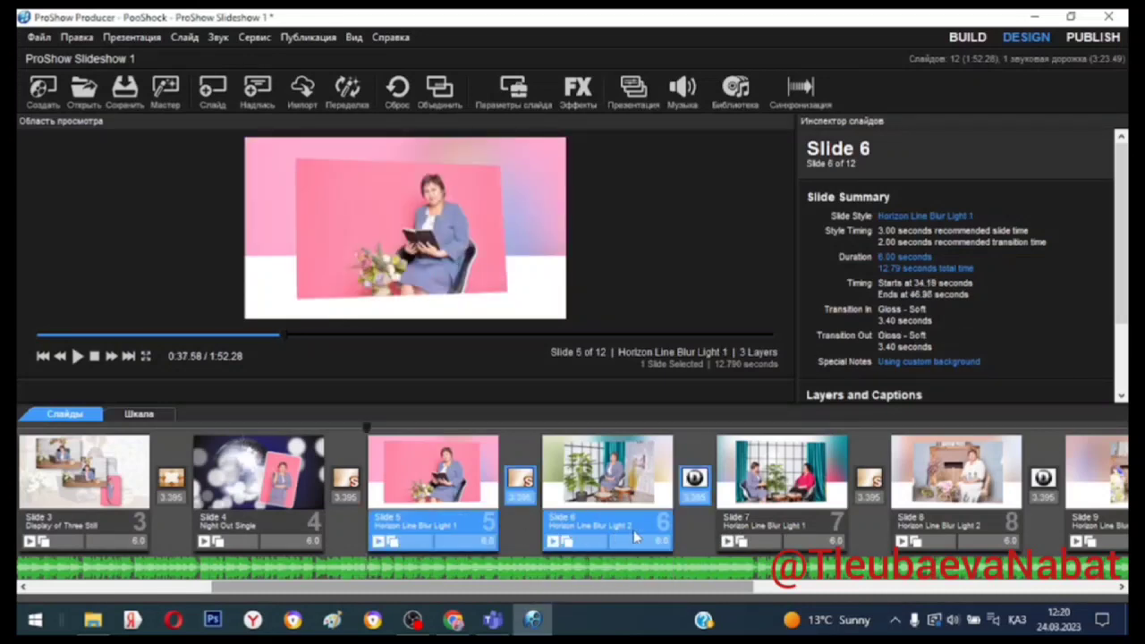
pyautogui.keyDown('ctrl'); pyautogui.click(765, 534); pyautogui.keyUp('ctrl')
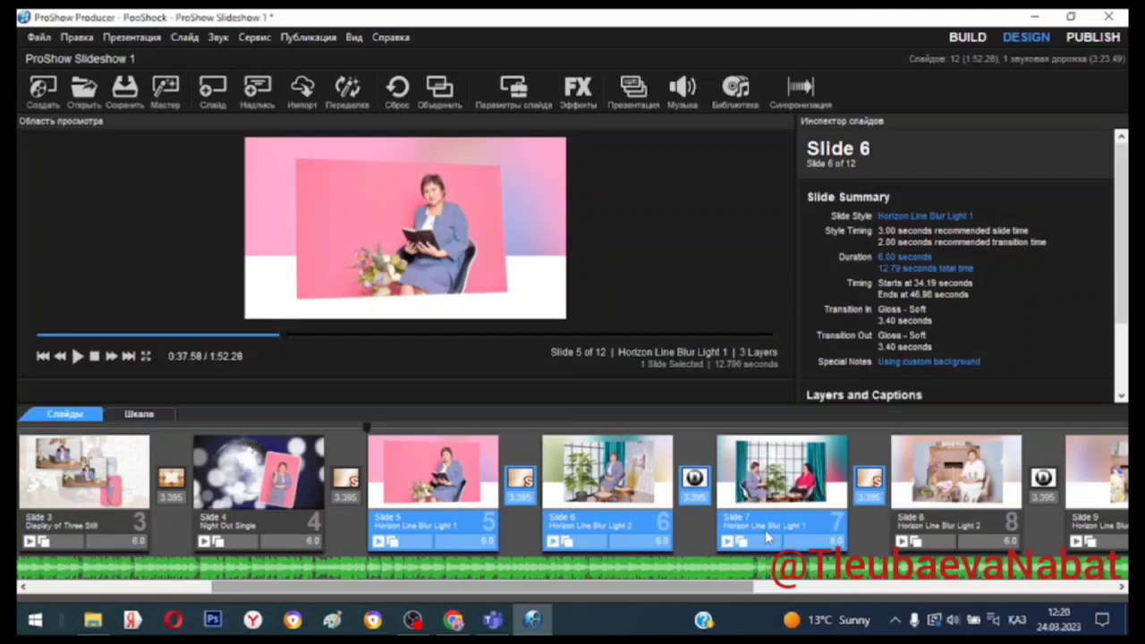
pyautogui.keyDown('ctrl'); pyautogui.click(915, 533); pyautogui.keyUp('ctrl')
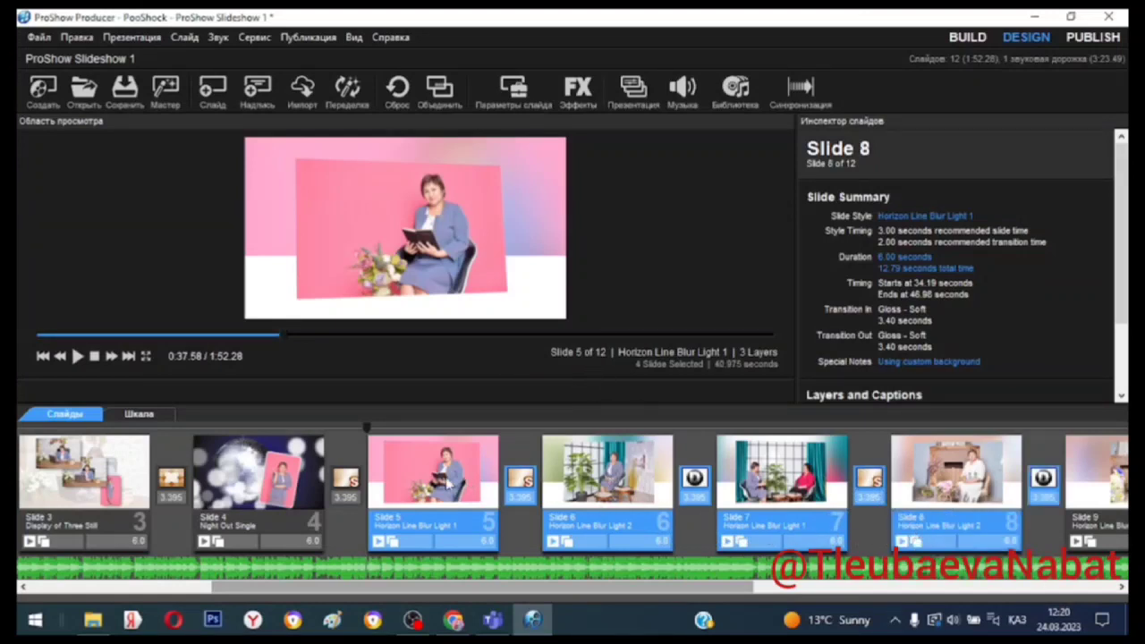
pyautogui.click(439, 89)
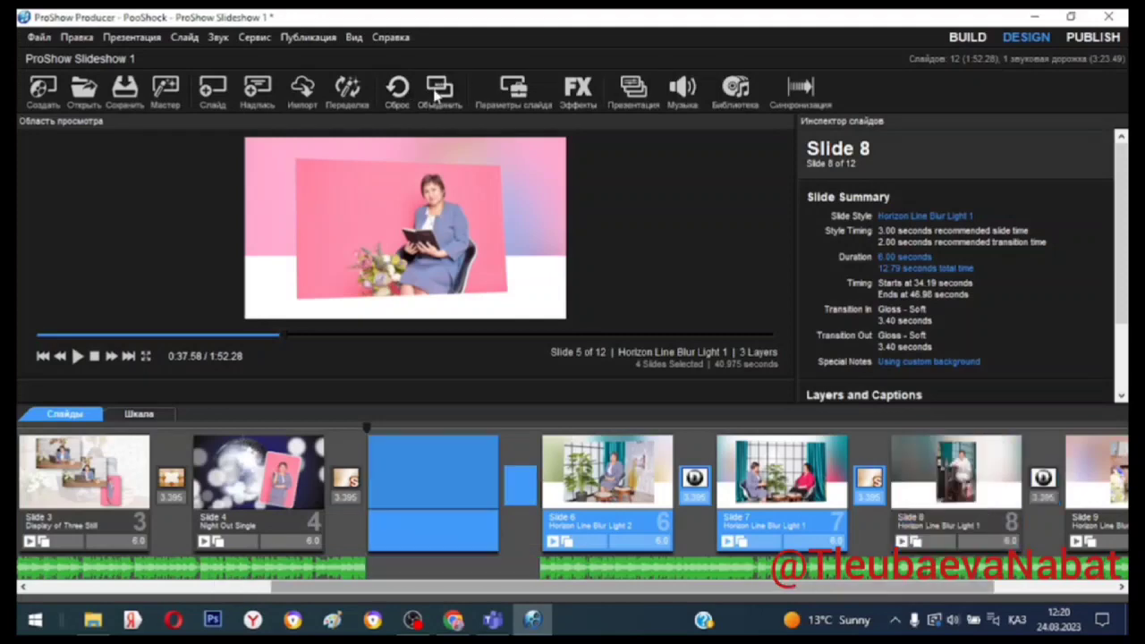
# Step: Filter the slide styles to those with 4 layers and apply Overlapping Pan Sequence Dark to the combined slide 5
pyautogui.doubleClick(431, 464)
pyautogui.click(601, 325)
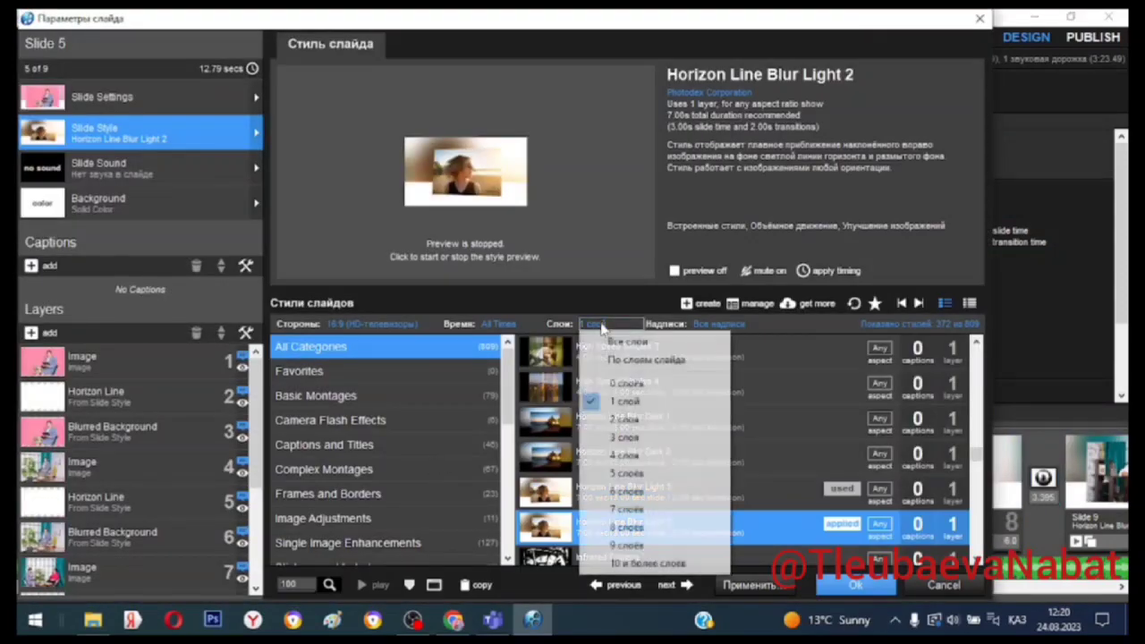
pyautogui.click(629, 456)
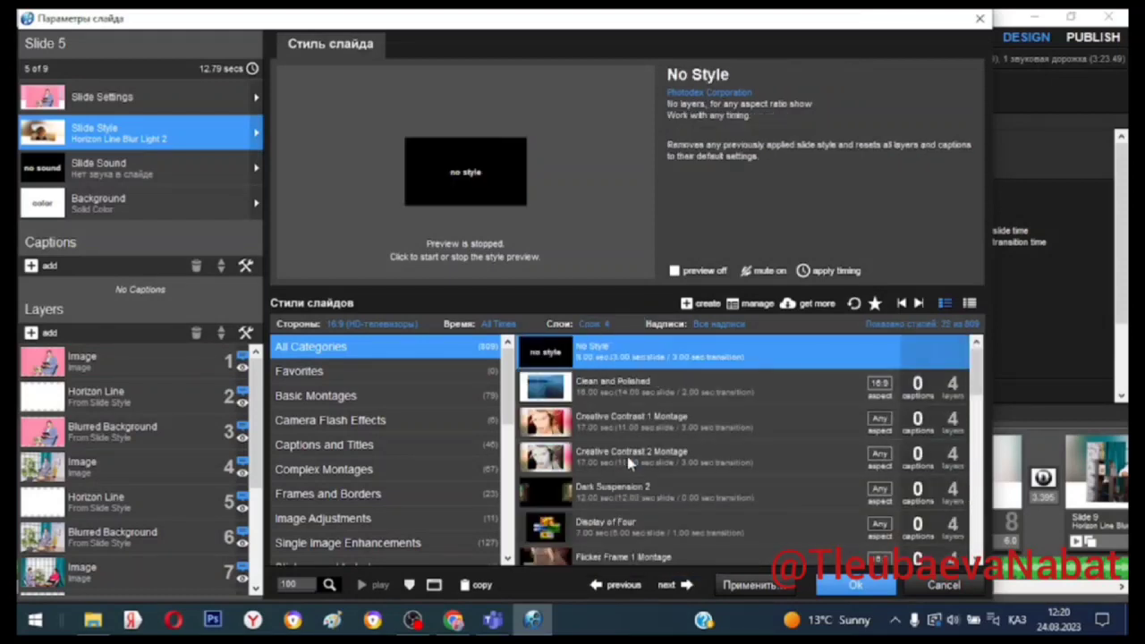
pyautogui.scroll(-5, 660, 450)
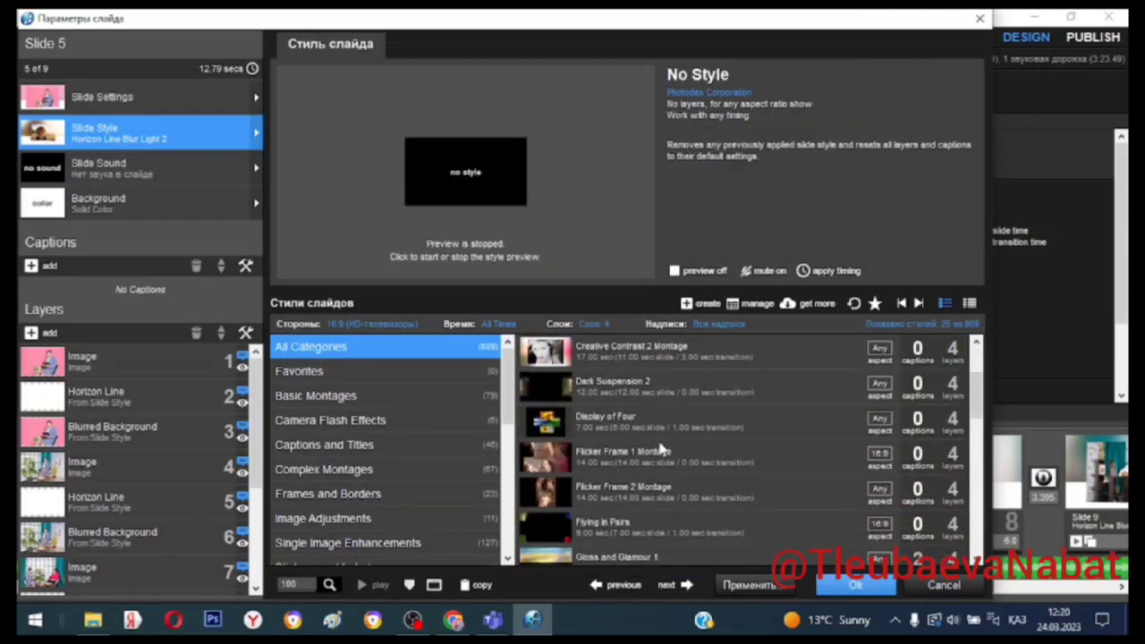
pyautogui.scroll(-3, 660, 450)
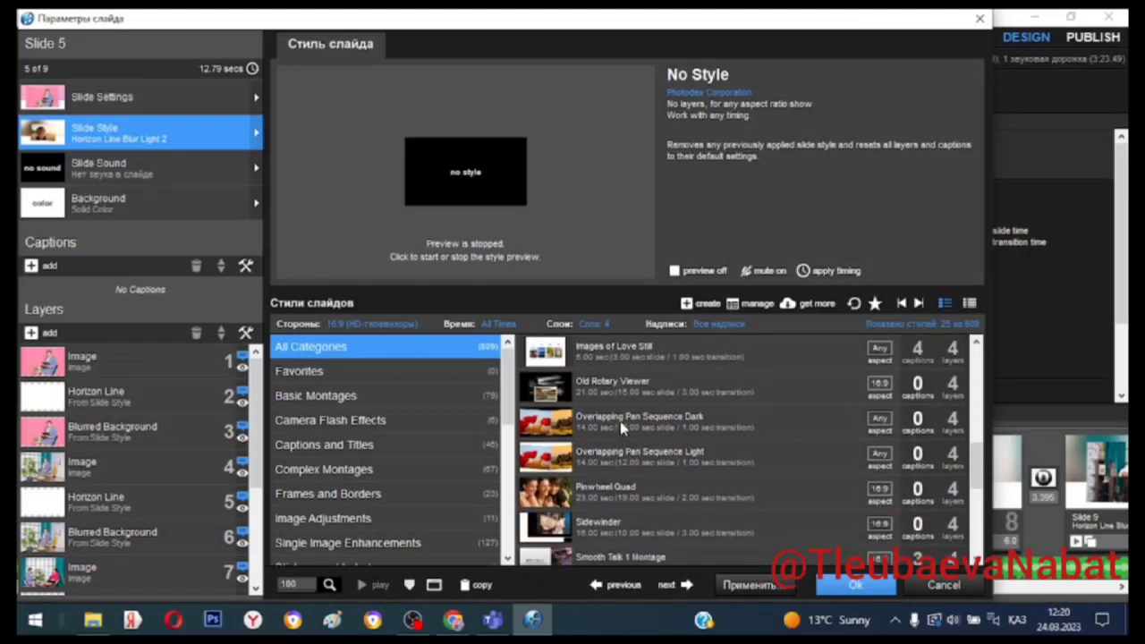
pyautogui.click(624, 428)
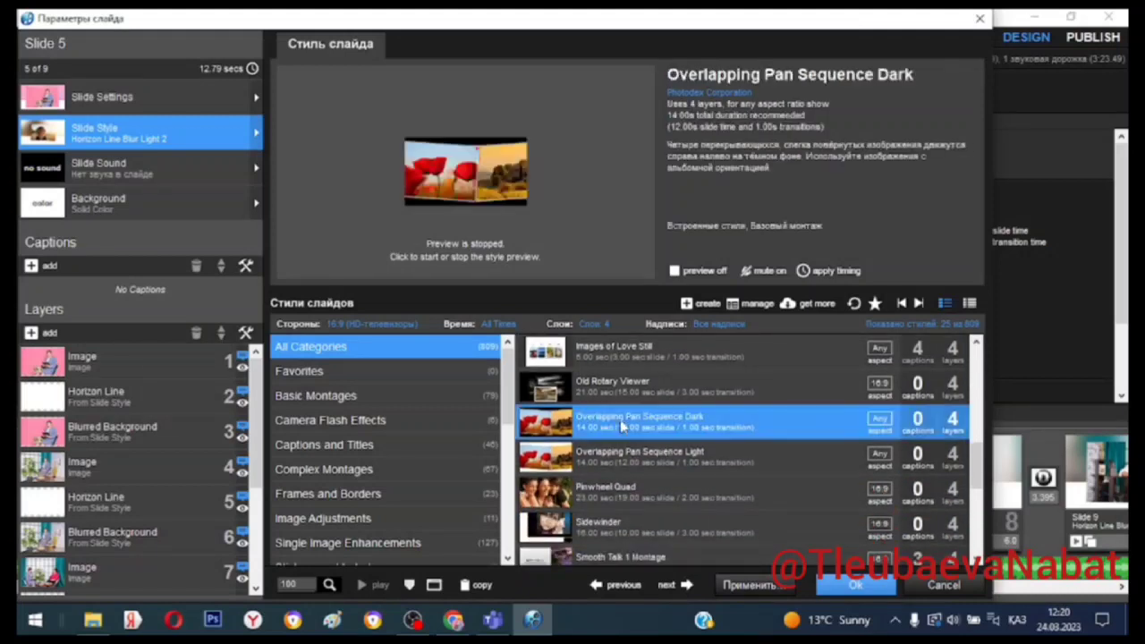
pyautogui.click(758, 587)
pyautogui.click(591, 371)
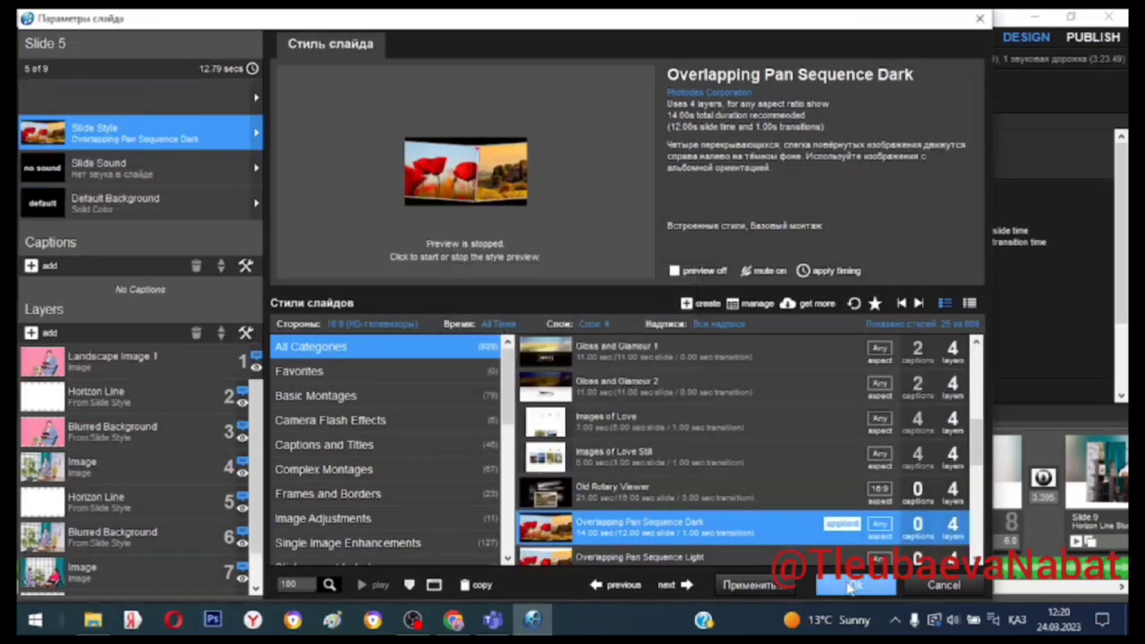
pyautogui.press('Return')
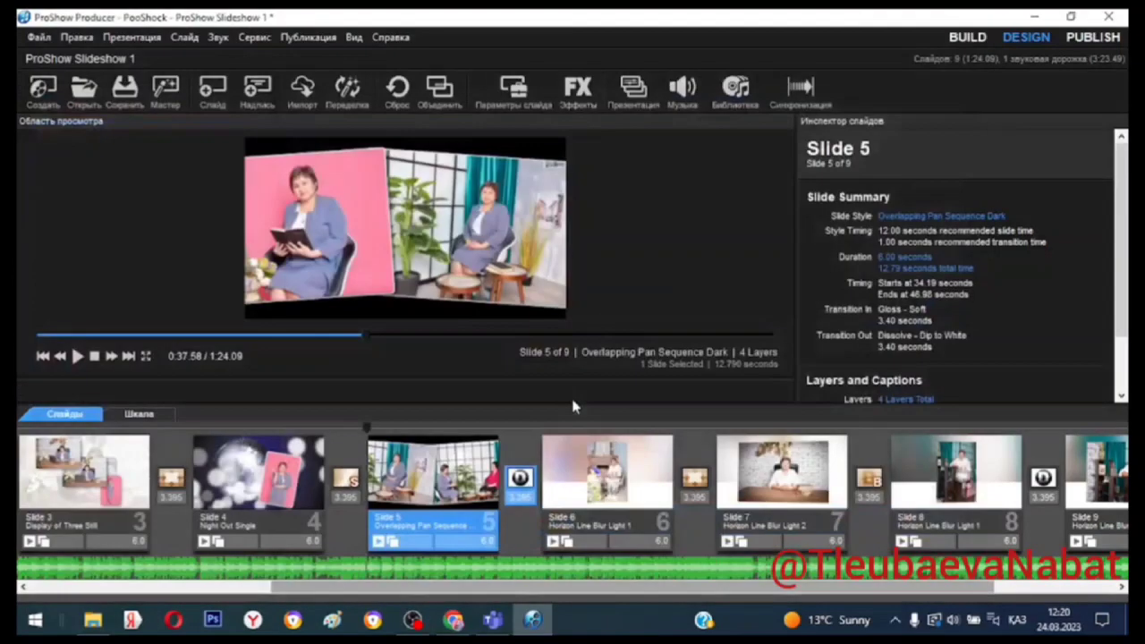
# Step: Play the preview of the combined slide 5 and stop it
pyautogui.click(77, 356)
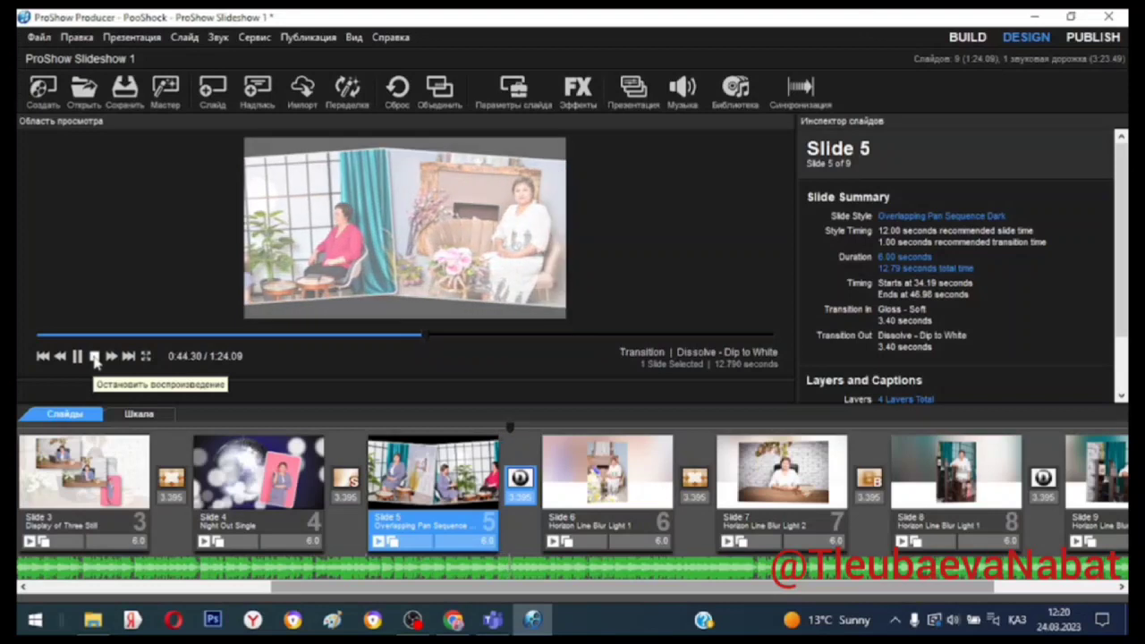
pyautogui.click(96, 358)
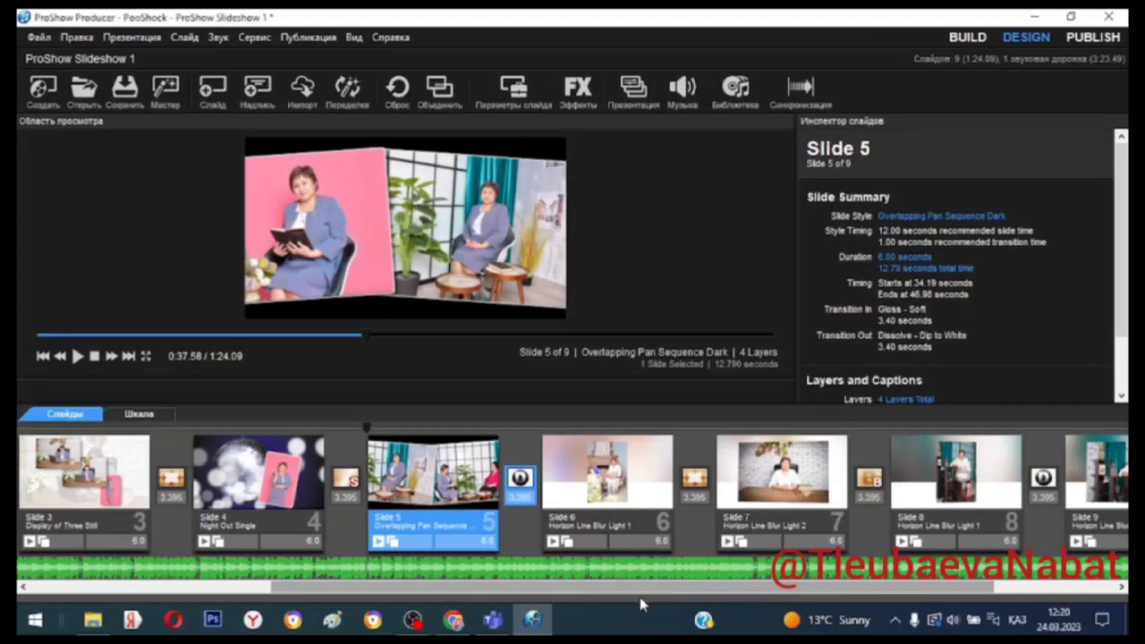
# Step: Delete slide 6, the one using Horizon Line Blur Light 1 directly after the combined slide 5
pyautogui.moveTo(640, 594); pyautogui.dragTo(677, 594)
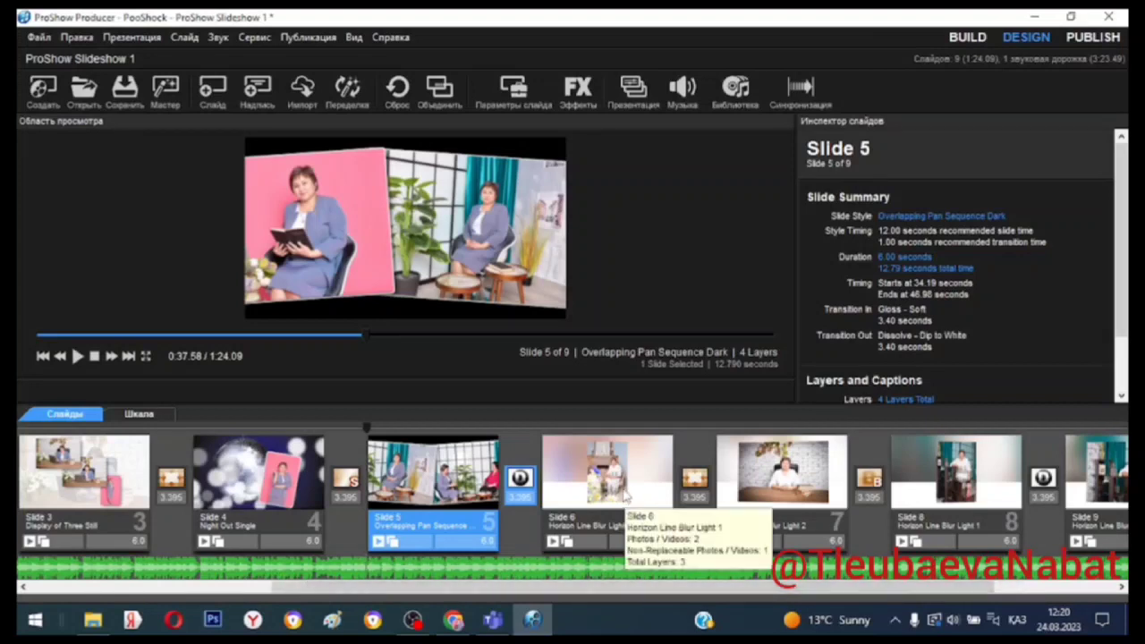
pyautogui.click(583, 483)
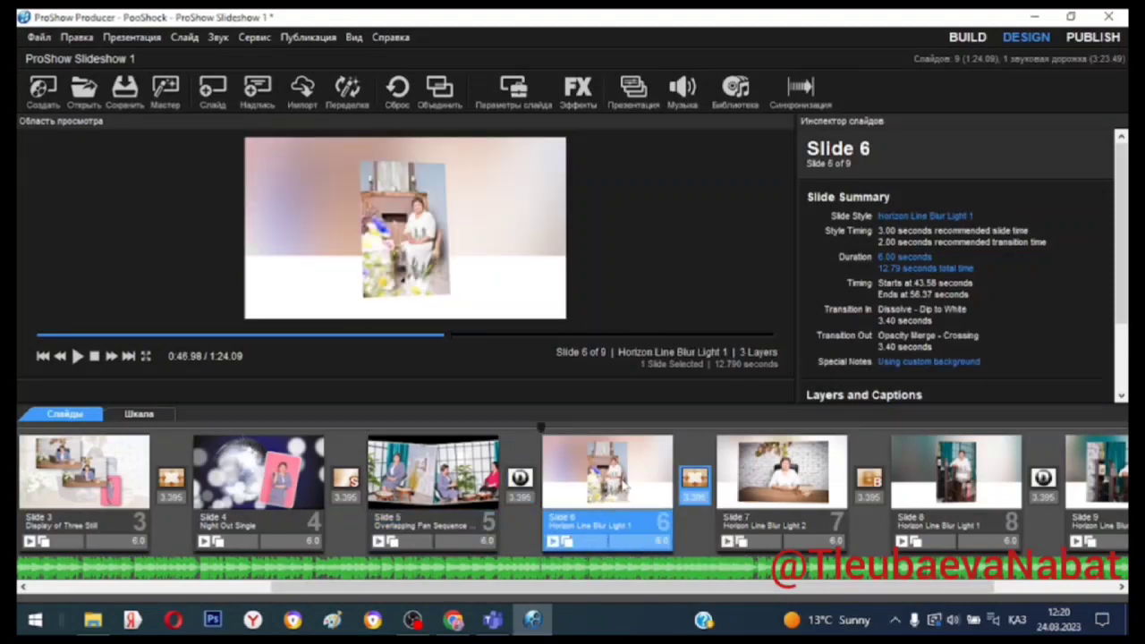
pyautogui.press('Delete')
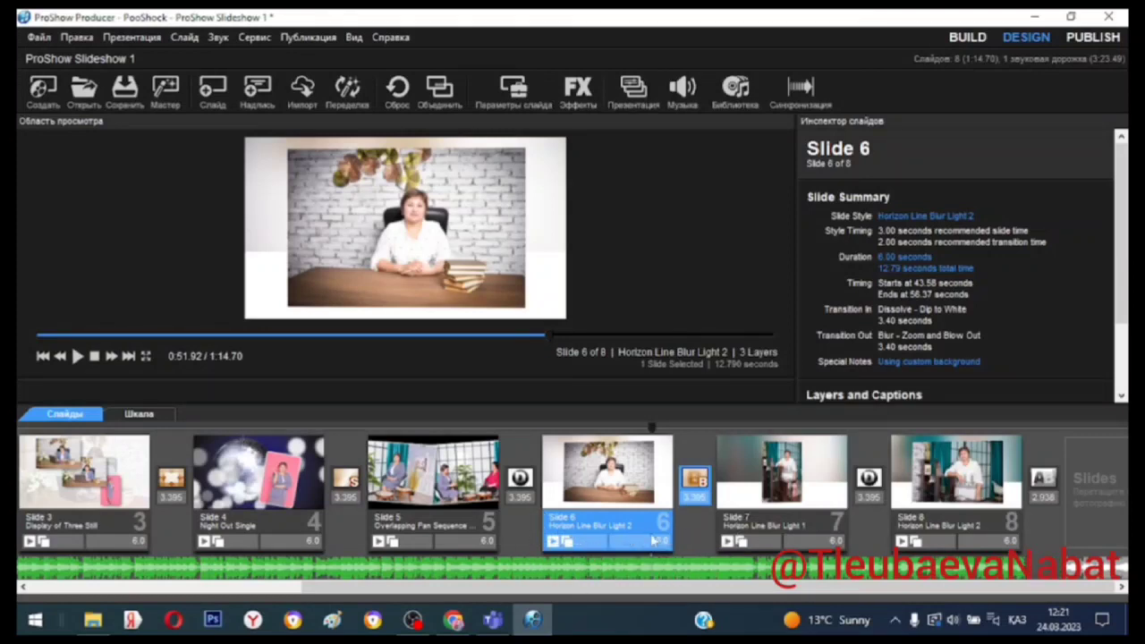
# Step: Swap the order of slides 6 and 7, and combine slides 6, 7 and 8 into a single slide
pyautogui.moveTo(762, 531); pyautogui.dragTo(875, 532)
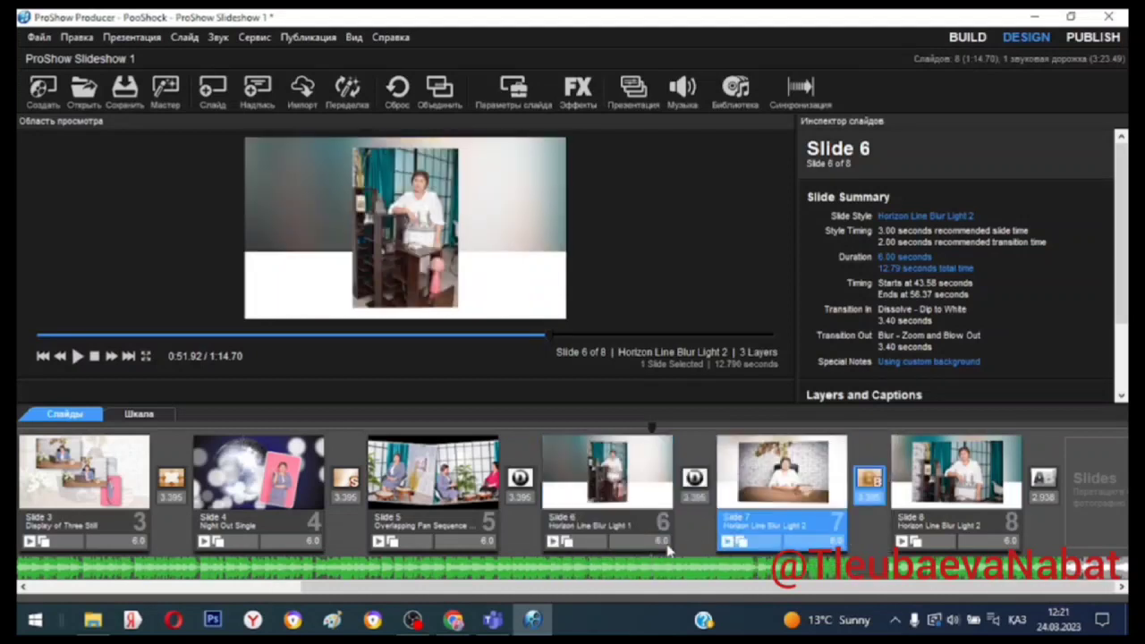
pyautogui.moveTo(602, 534); pyautogui.dragTo(820, 426)
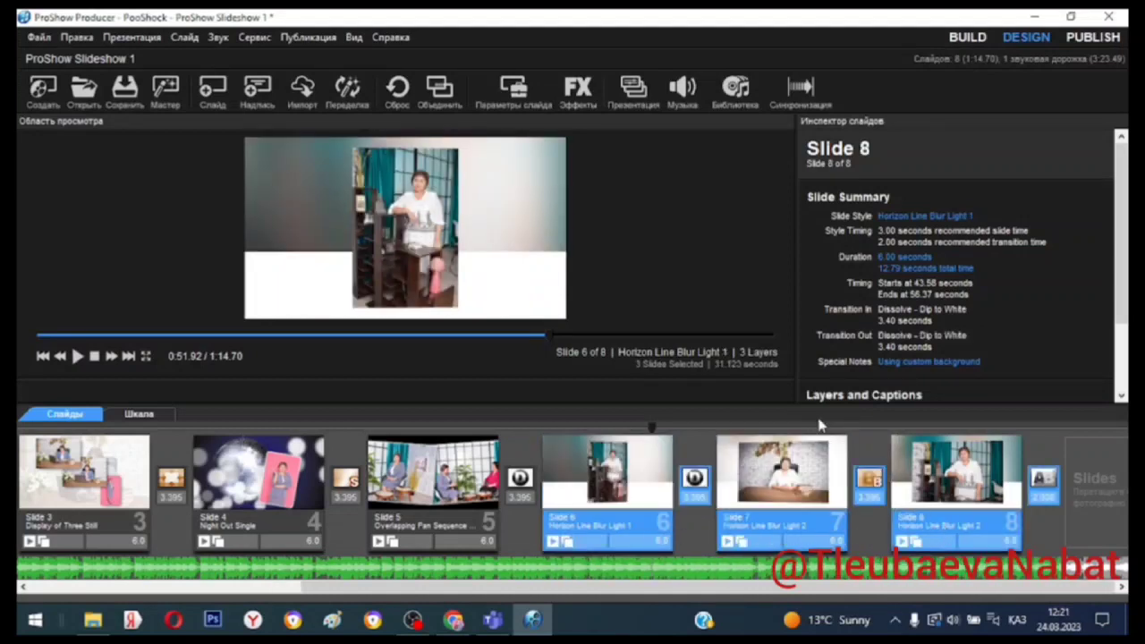
pyautogui.click(431, 101)
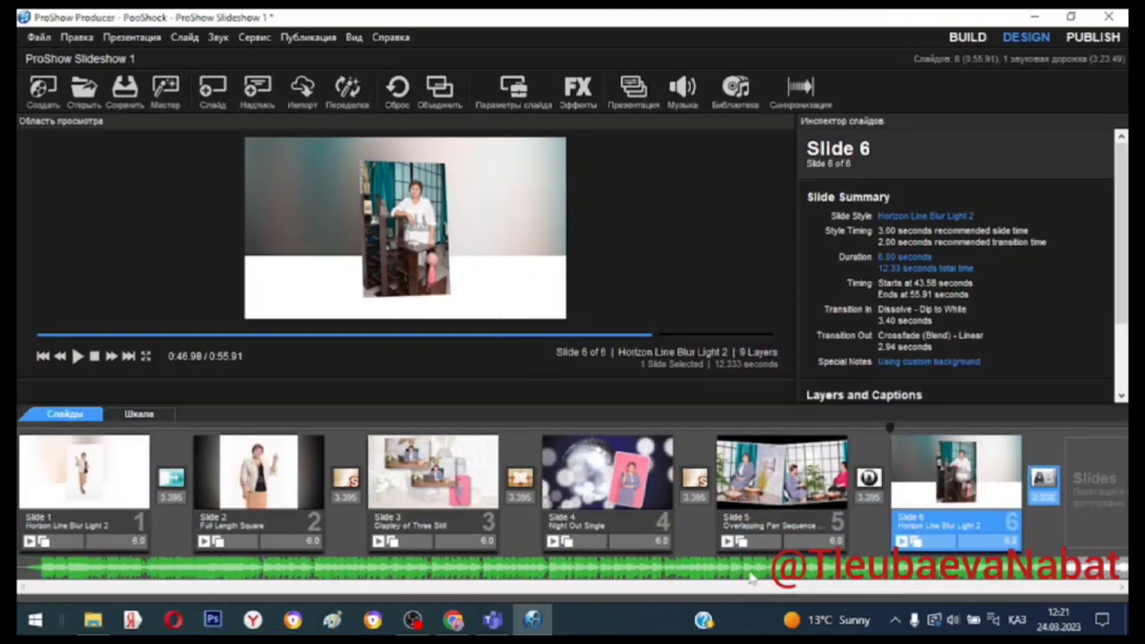
# Step: Filter the slide styles to those with 3 layers and apply Collage Light Square Multi Zoom to the combined slide 6
pyautogui.doubleClick(946, 496)
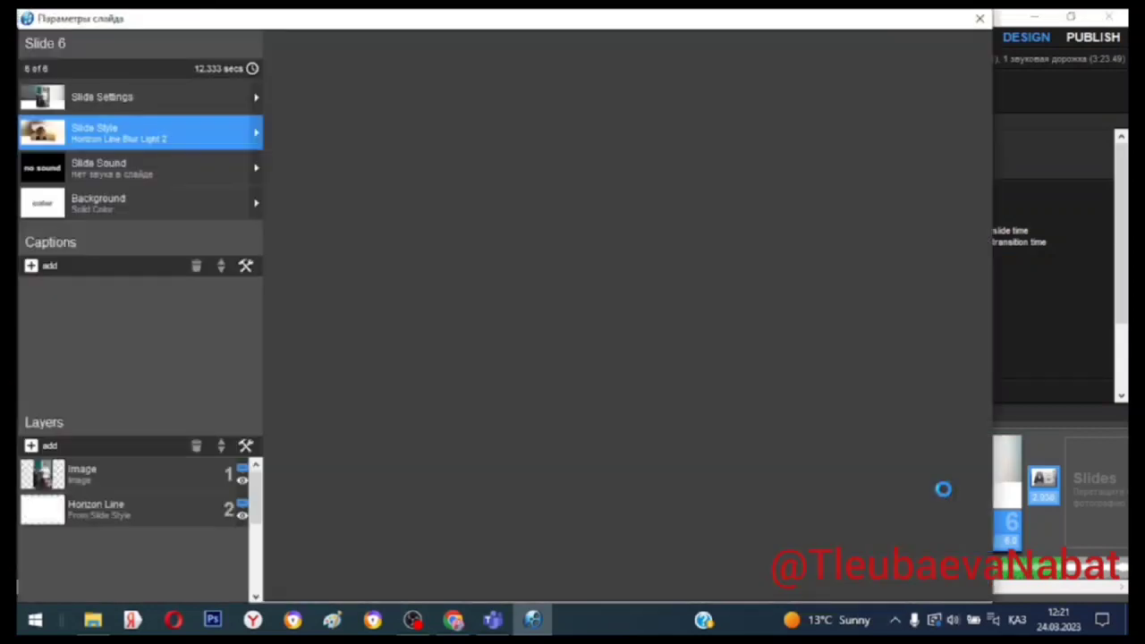
pyautogui.click(595, 325)
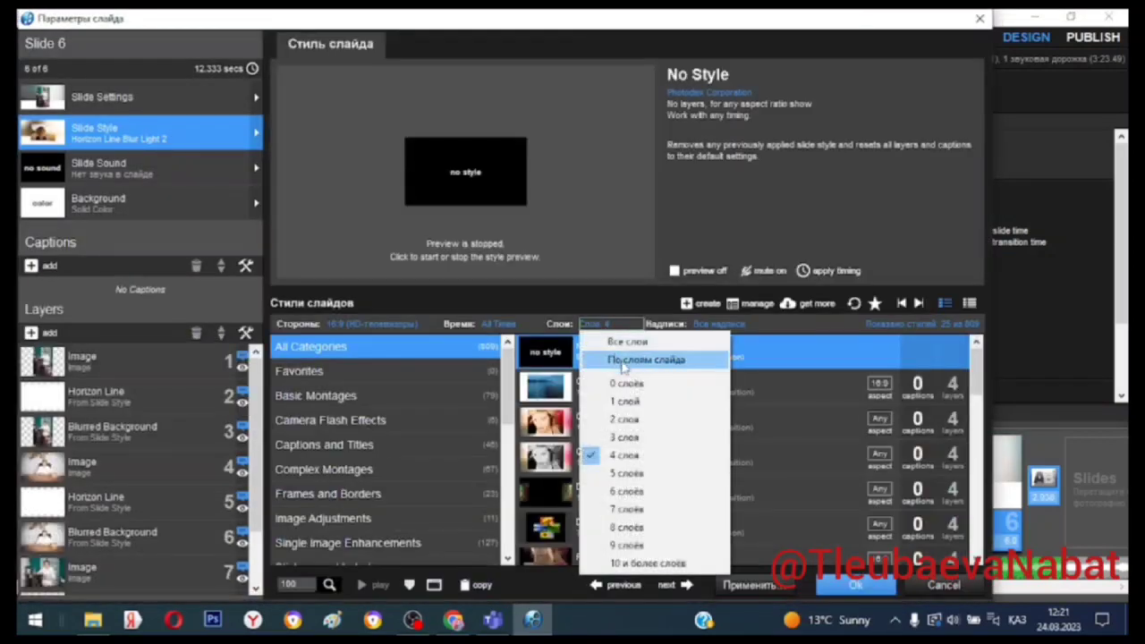
pyautogui.click(624, 440)
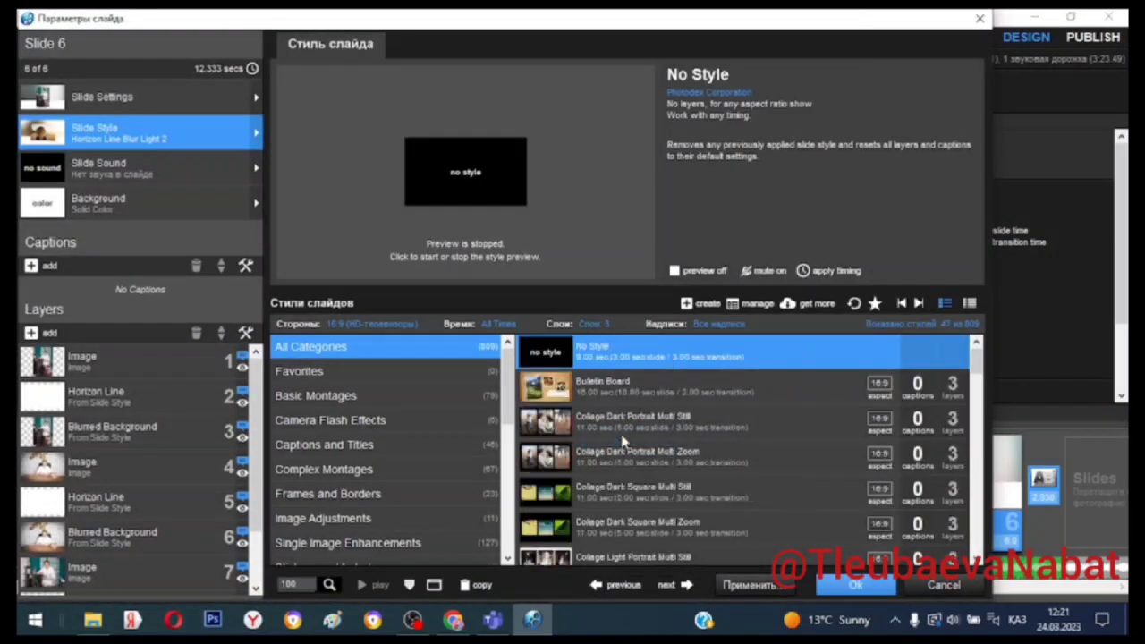
pyautogui.scroll(-3, 623, 440)
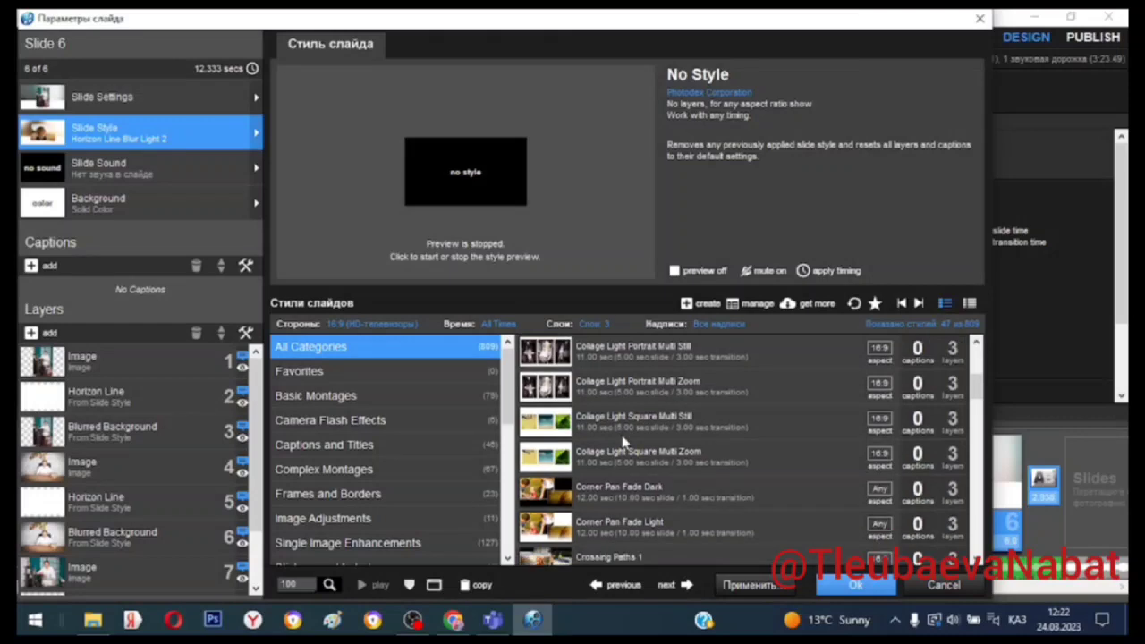
pyautogui.click(572, 458)
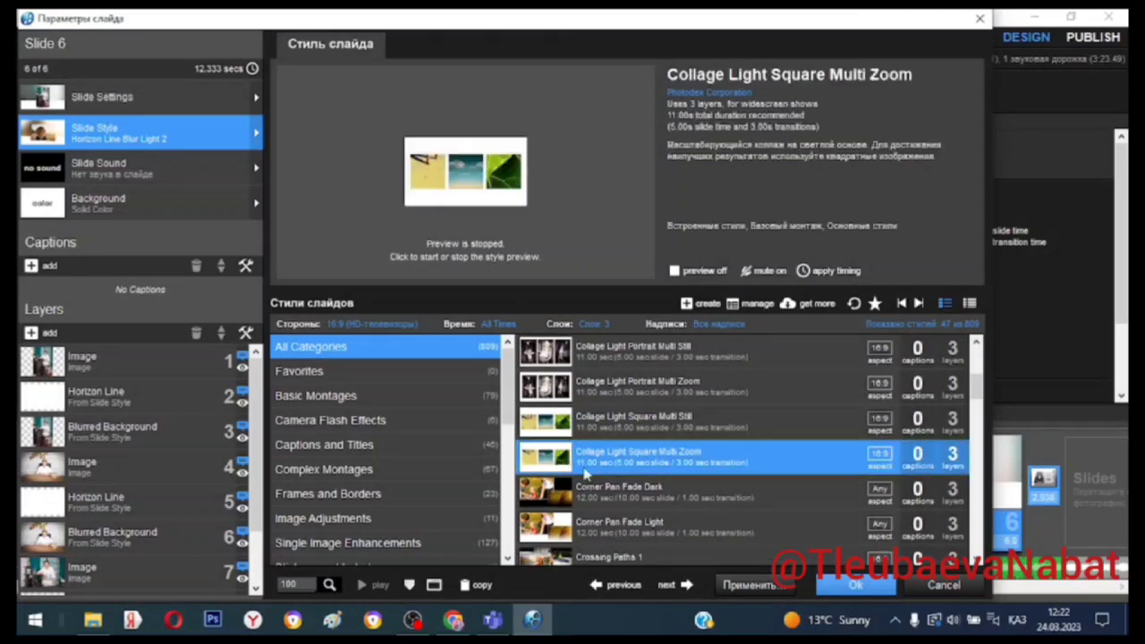
pyautogui.click(788, 594)
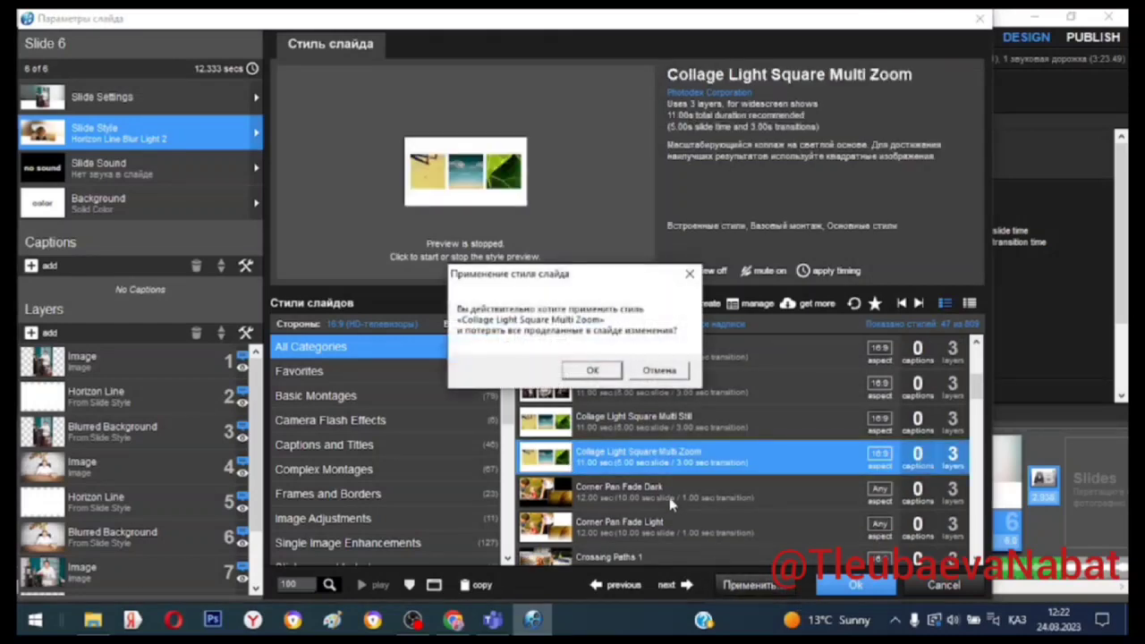
pyautogui.click(604, 376)
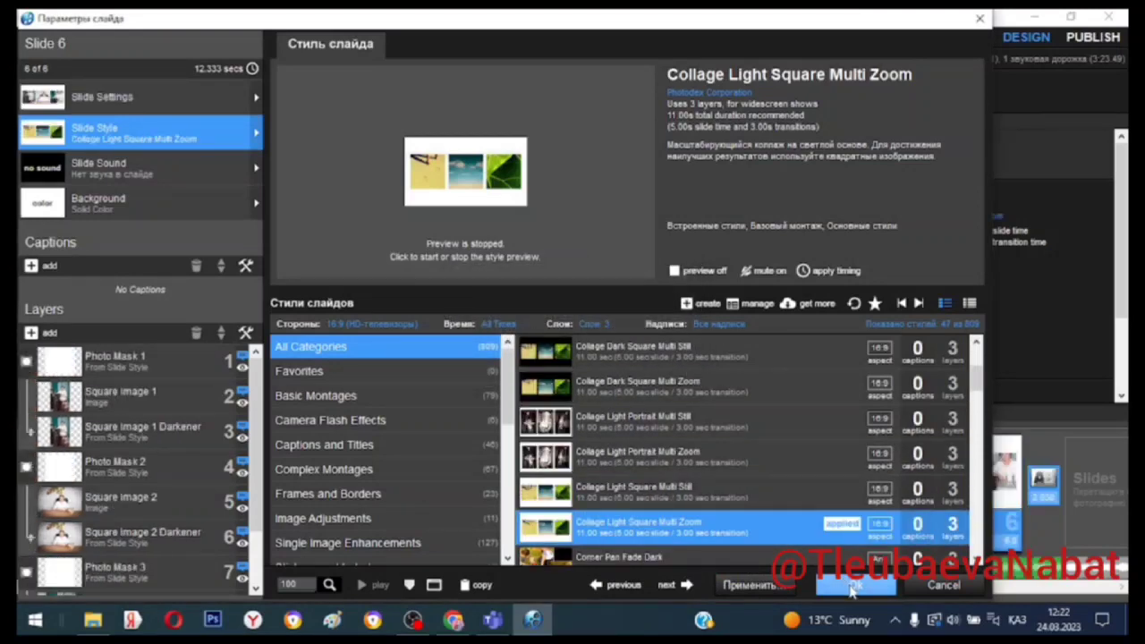
pyautogui.click(852, 587)
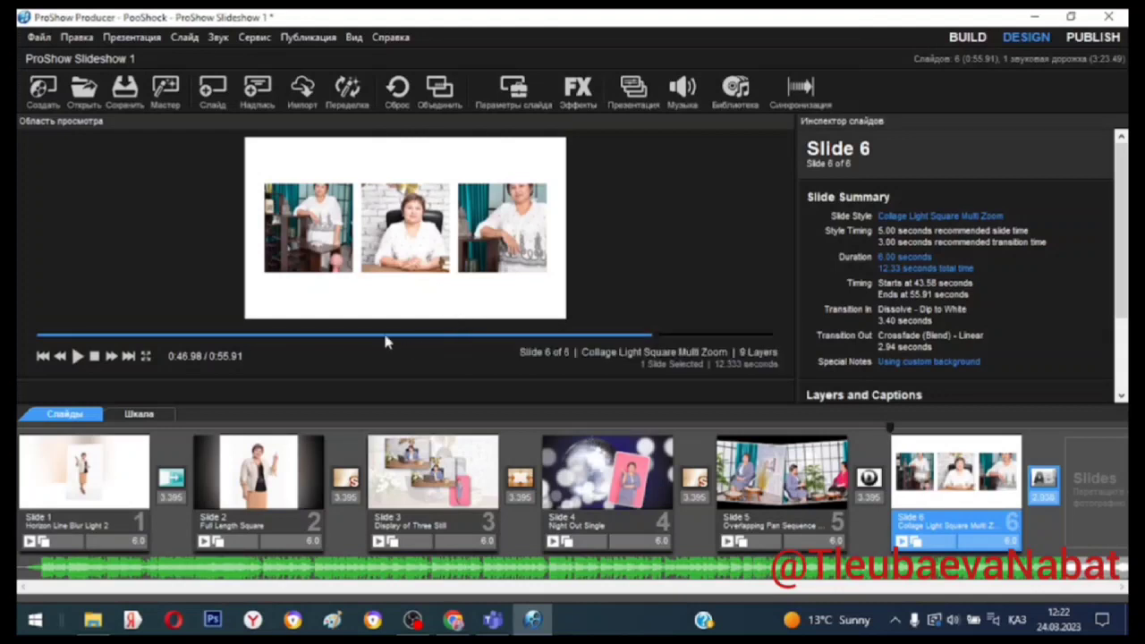
# Step: Play the preview of the combined slide 6 and pause it
pyautogui.click(80, 356)
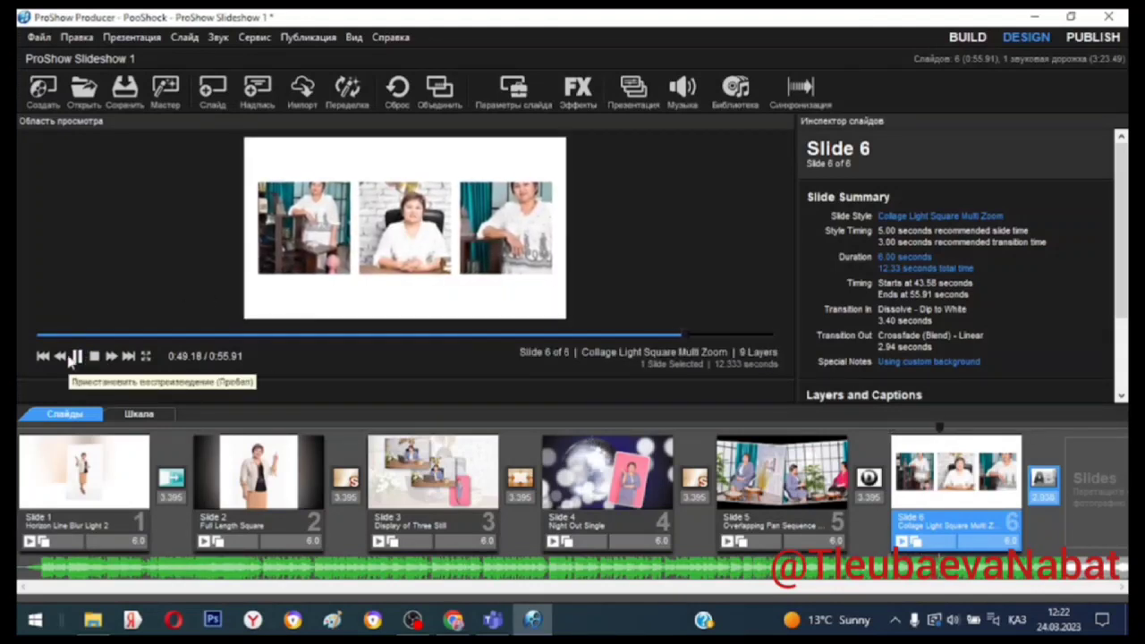
pyautogui.click(78, 356)
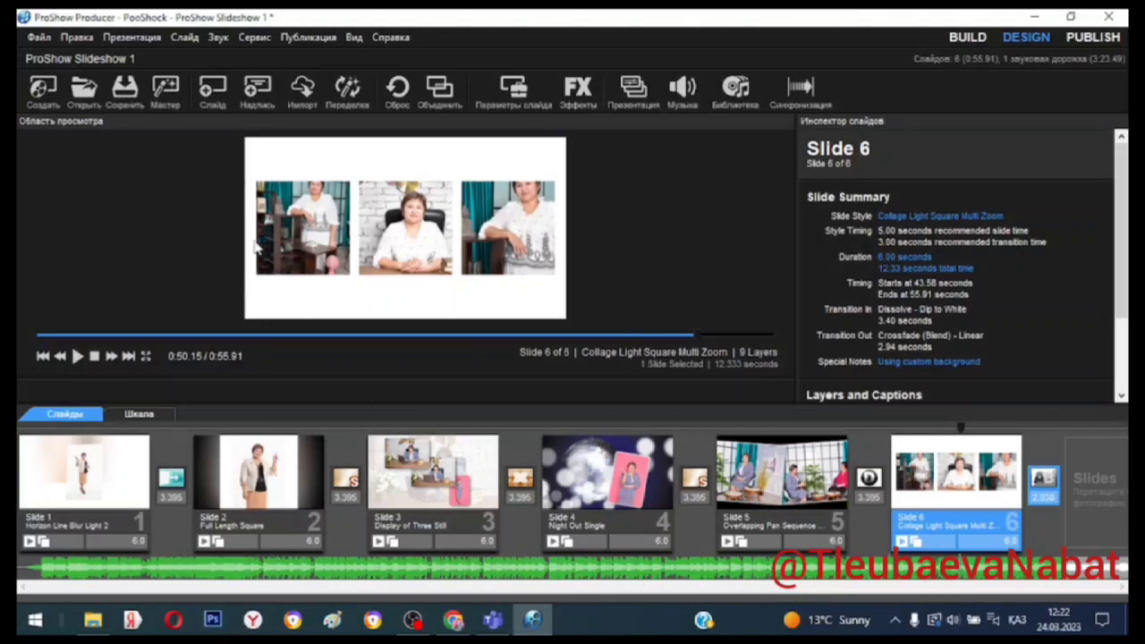
# Step: Publish the show as Video for Web, Devices and Computers, using the MPEG-4 720p (HD) format with the 30fps High Quality profile
pyautogui.click(1090, 45)
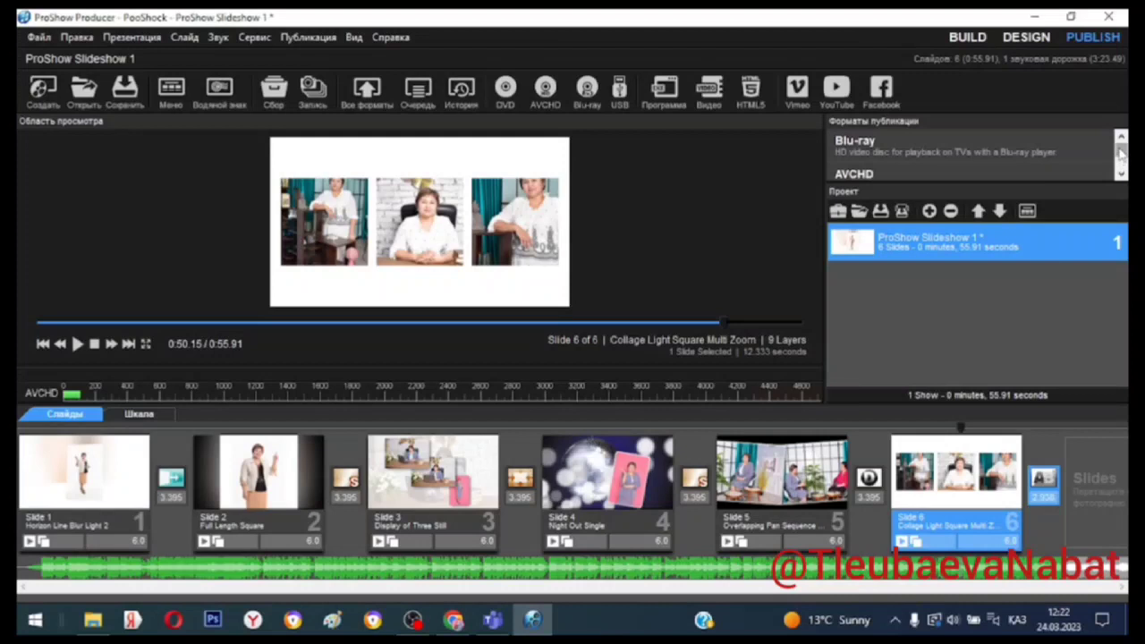
pyautogui.moveTo(1120, 153)
pyautogui.mouseDown()
pyautogui.moveTo(1120, 165)
pyautogui.moveTo(1120, 152)
pyautogui.mouseUp()
pyautogui.click(1122, 175)
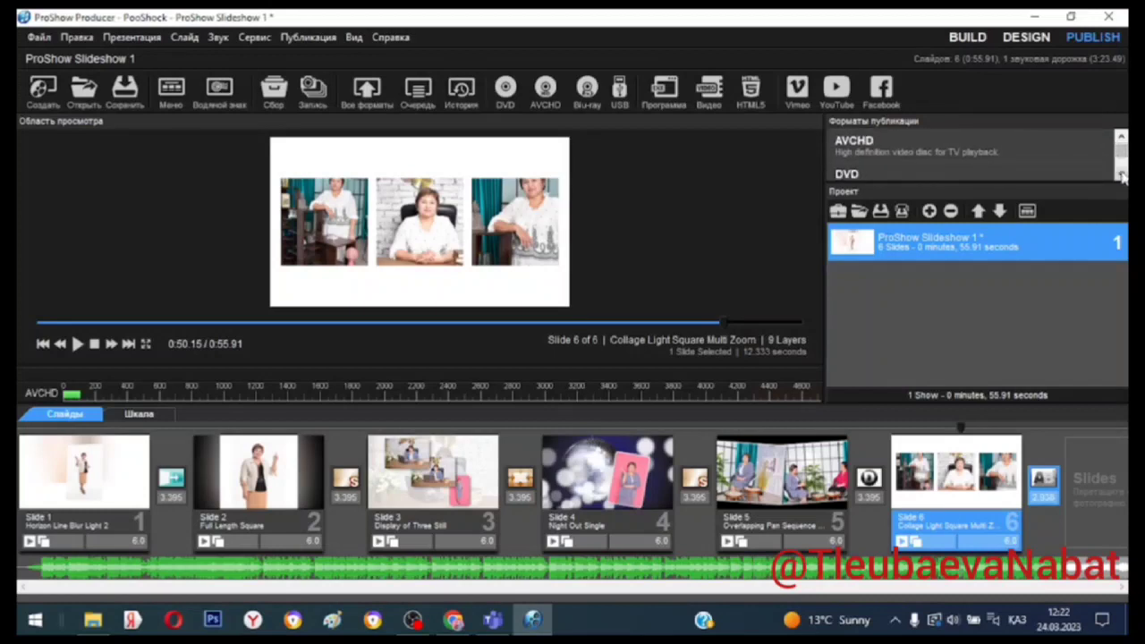
pyautogui.click(1122, 176)
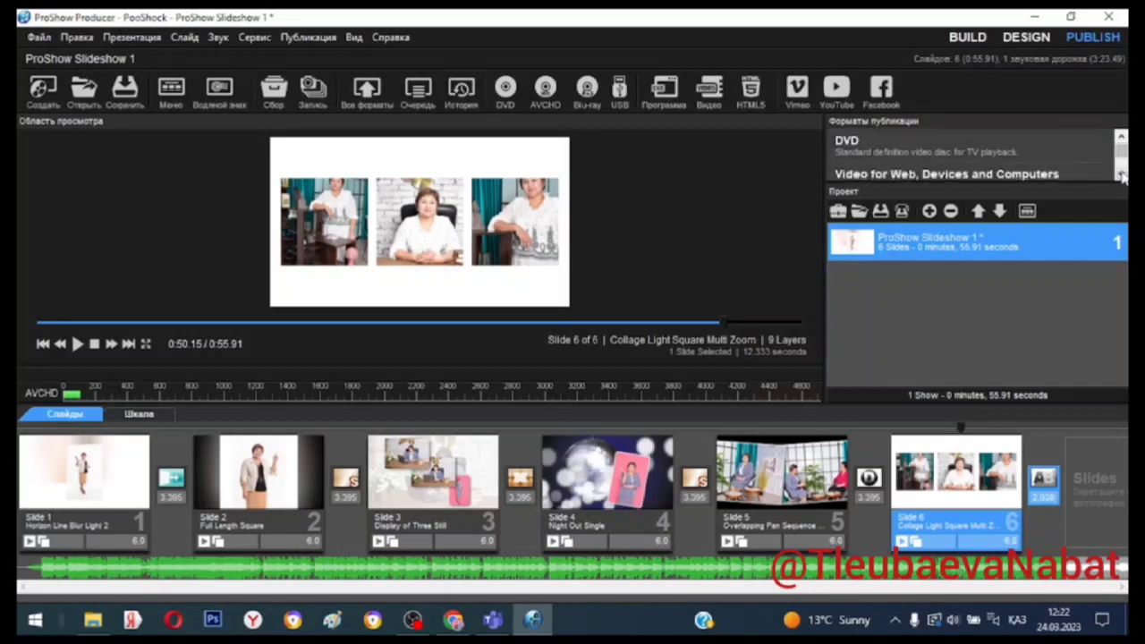
pyautogui.click(904, 178)
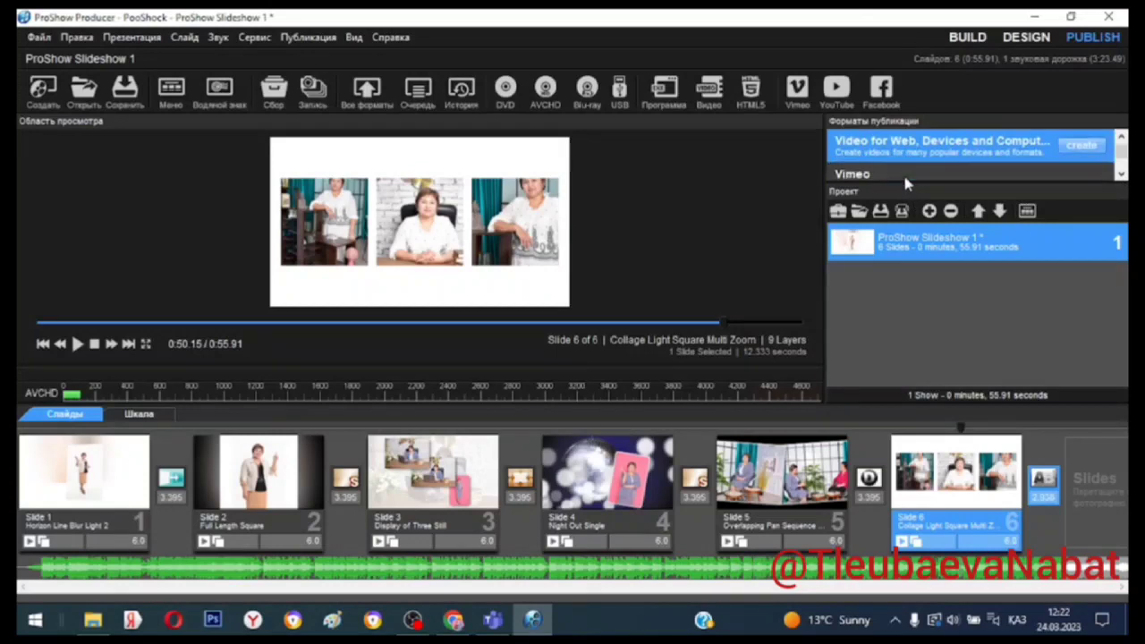
pyautogui.click(1079, 150)
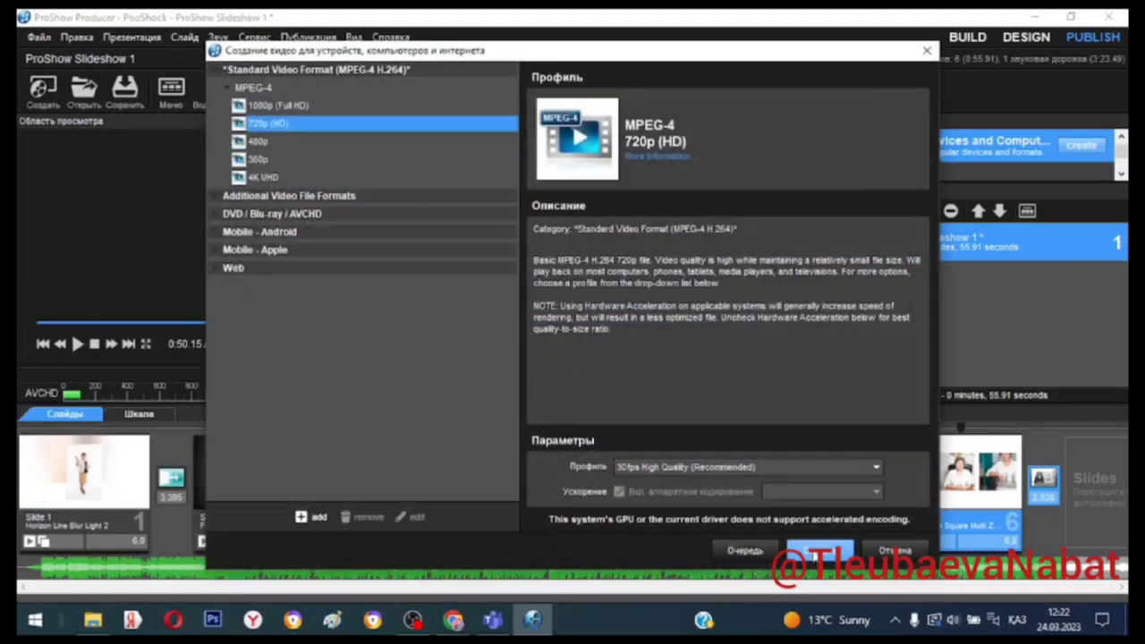
pyautogui.click(819, 551)
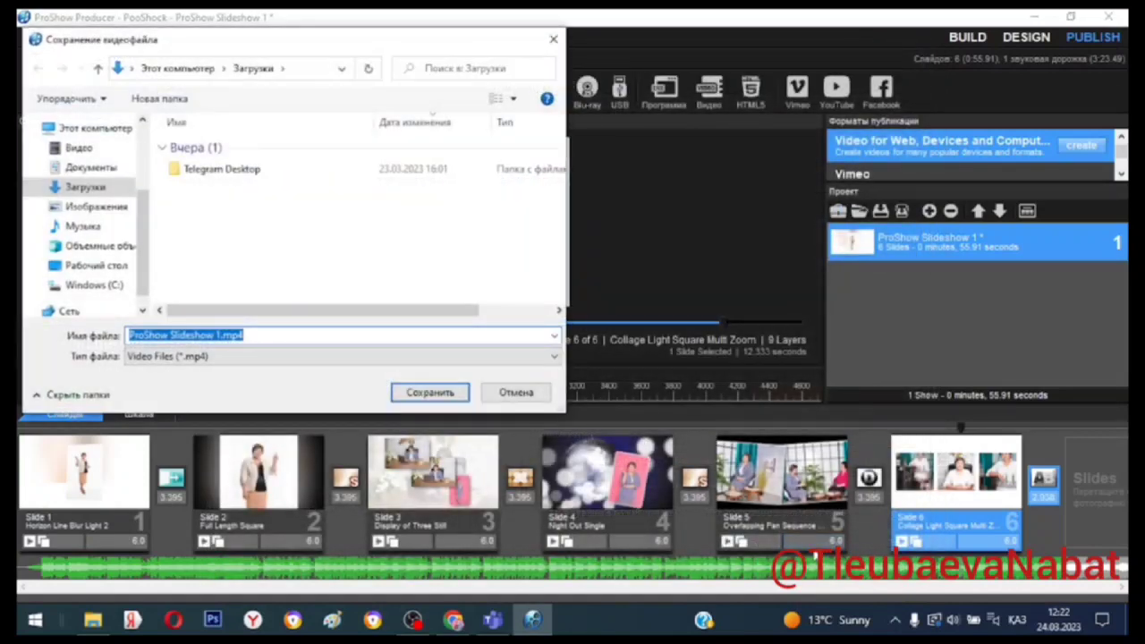
# Step: Save the video to the desktop as an MP4 named with the presenter's first name followed by 1, and let it render fully
pyautogui.click(78, 266)
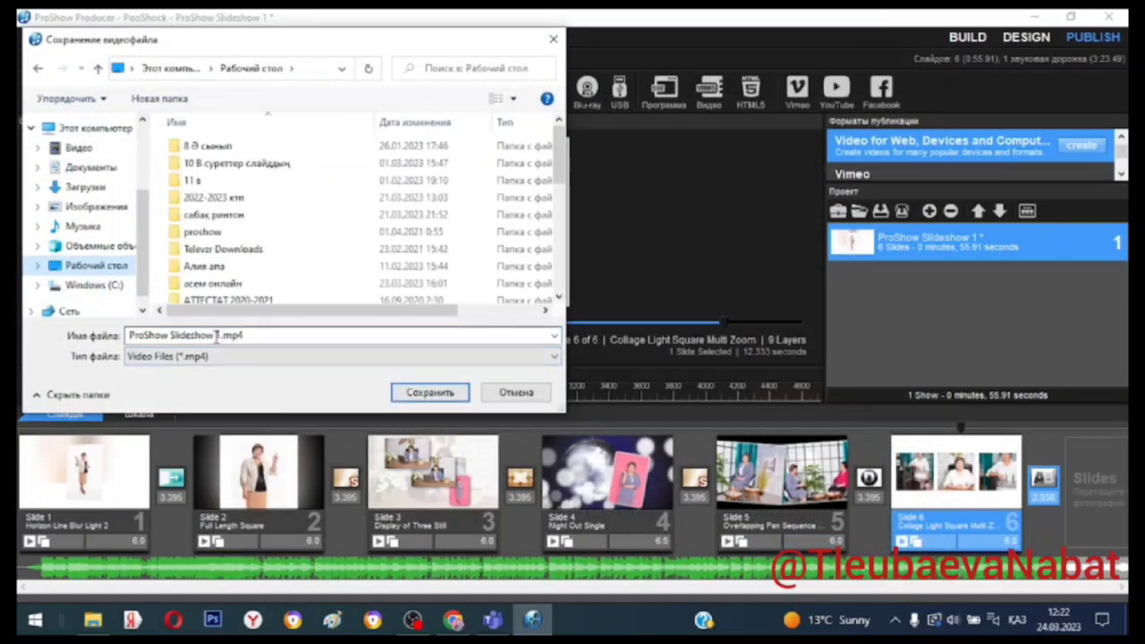
pyautogui.hotkey('ctrl', 'a')
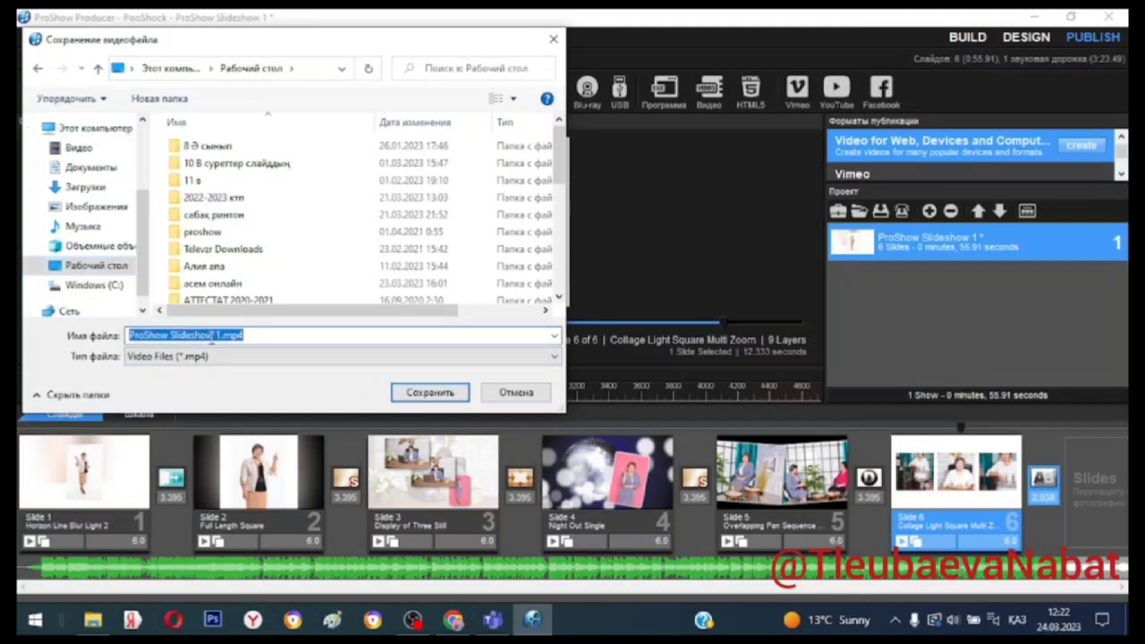
pyautogui.moveTo(217, 337); pyautogui.dragTo(107, 335)
pyautogui.write('Наба')
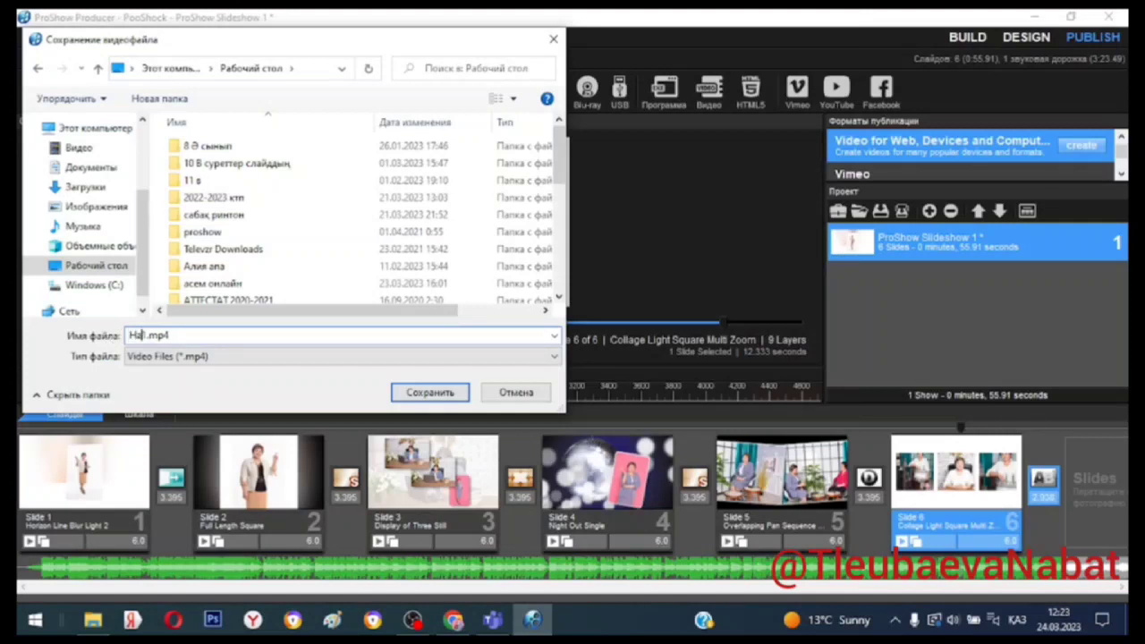
pyautogui.write('т')
pyautogui.click(445, 396)
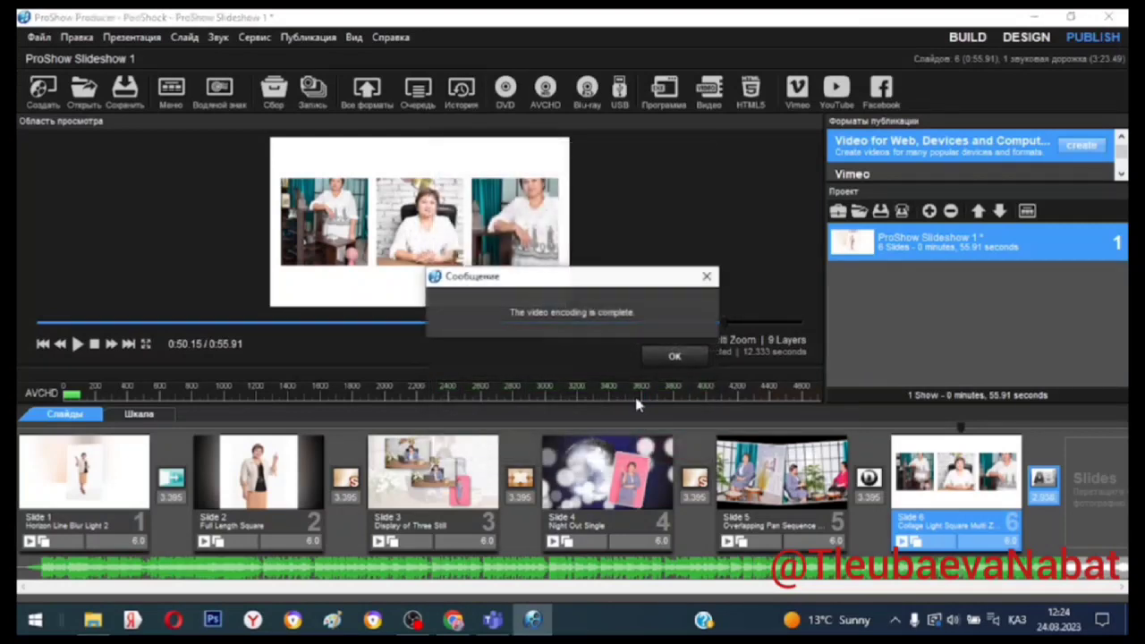
pyautogui.click(673, 358)
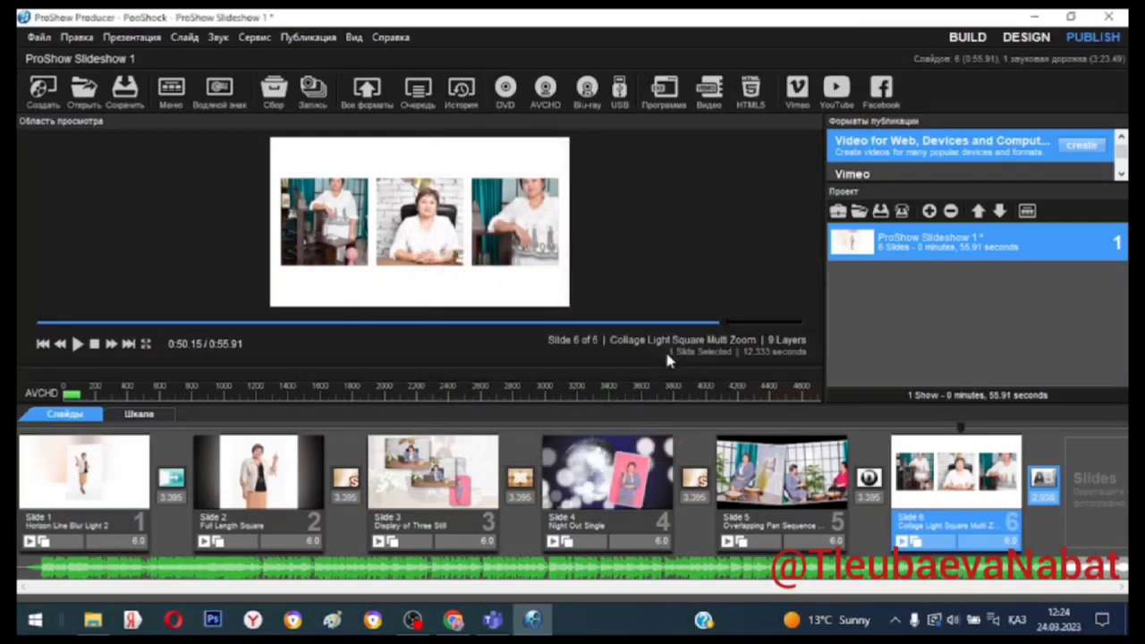
# Step: Switch to the desktop, play the exported MP4 in the media player, and check the system volume during playback
pyautogui.click(1035, 18)
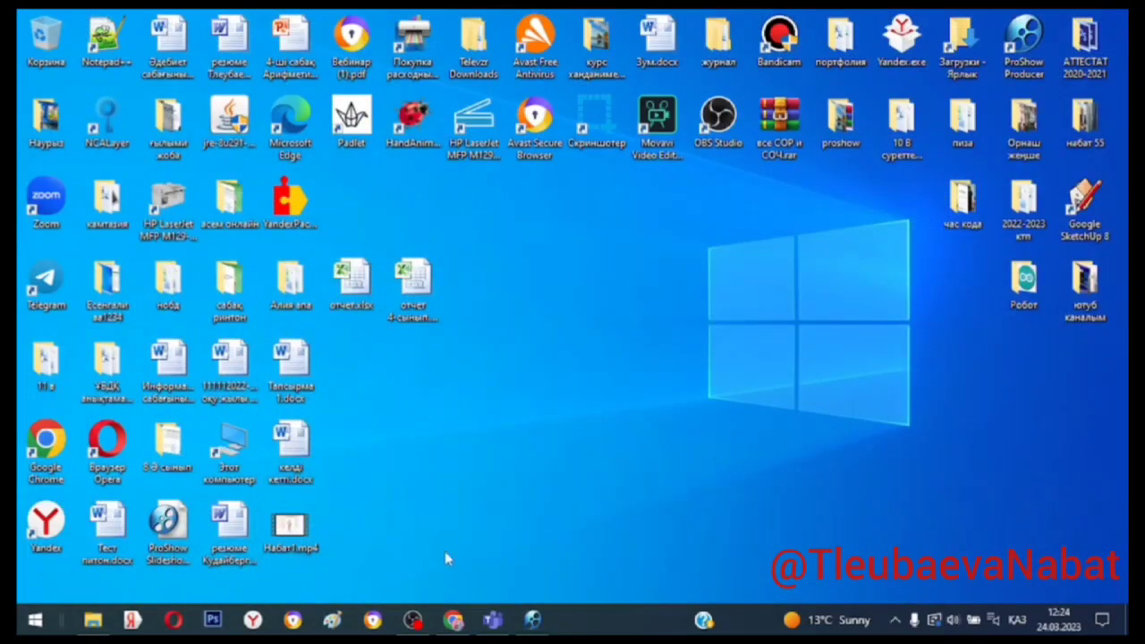
pyautogui.doubleClick(294, 526)
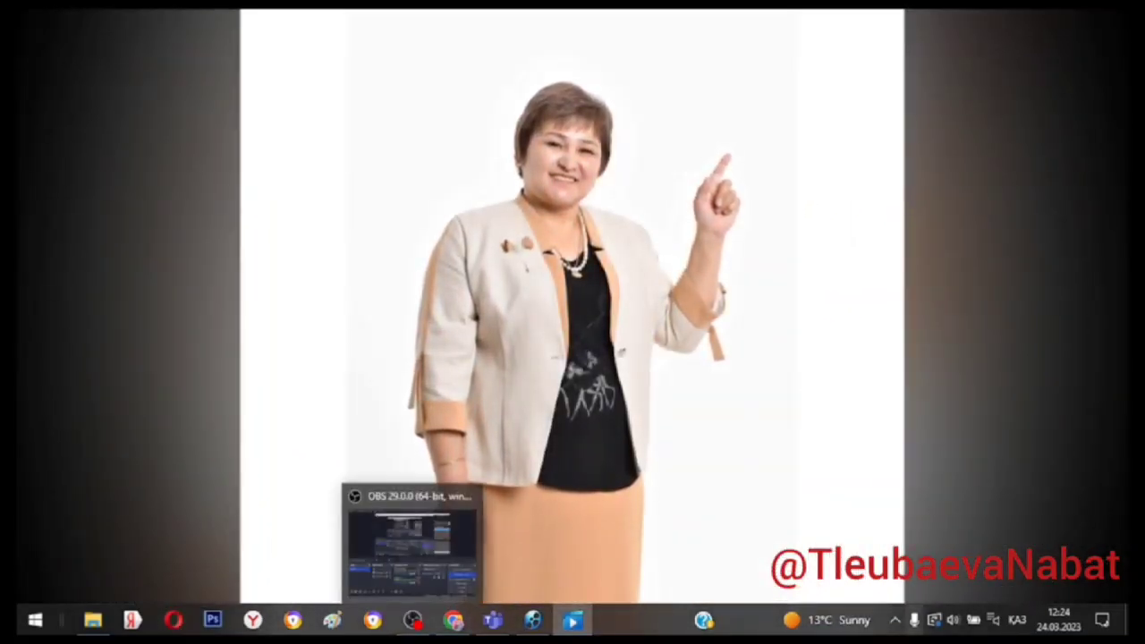
pyautogui.click(954, 621)
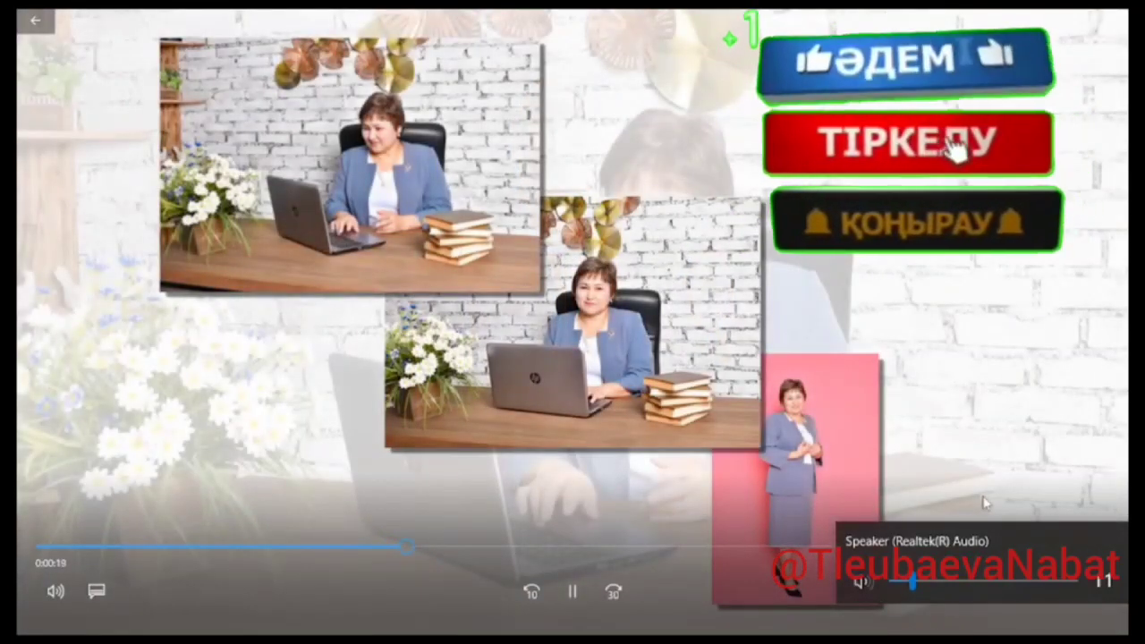
pyautogui.click(983, 502)
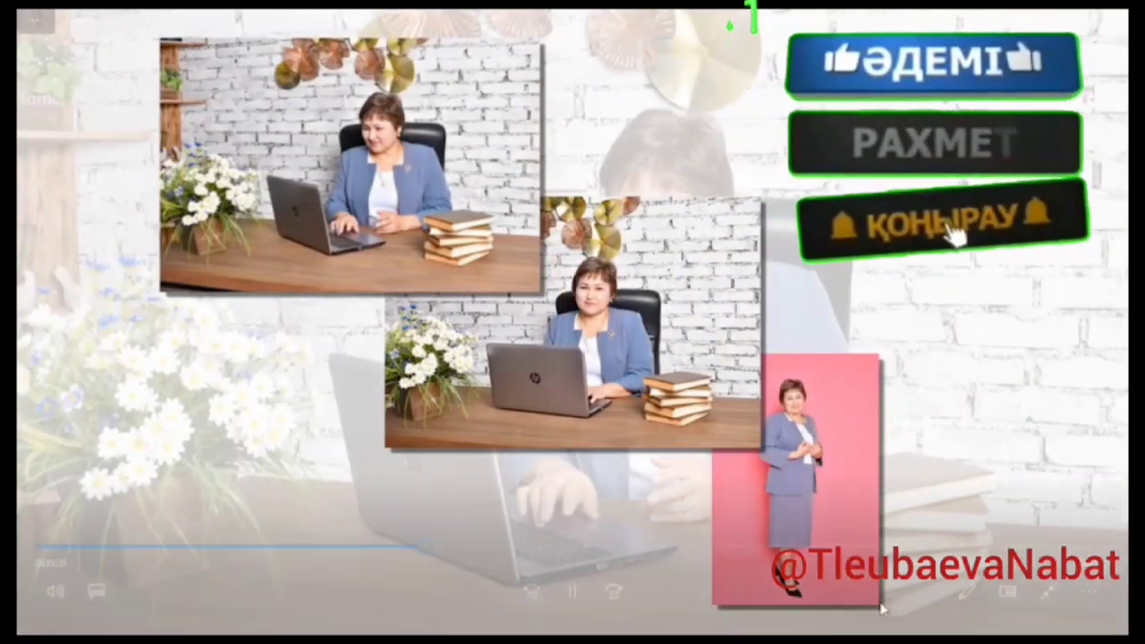